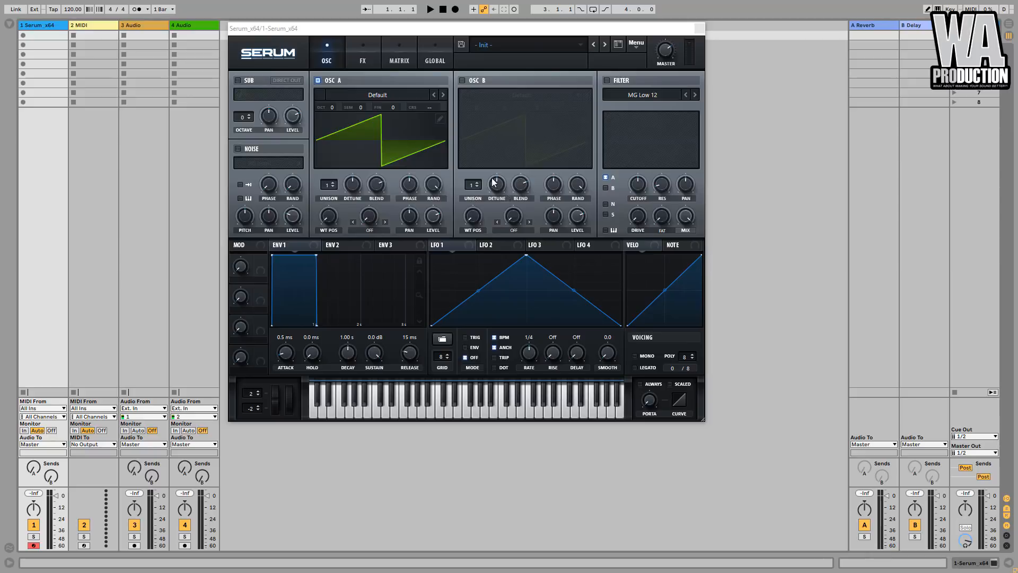
# - Load the Analog wavetable Mellow But Instable into oscillator A
pyautogui.click(373, 95)
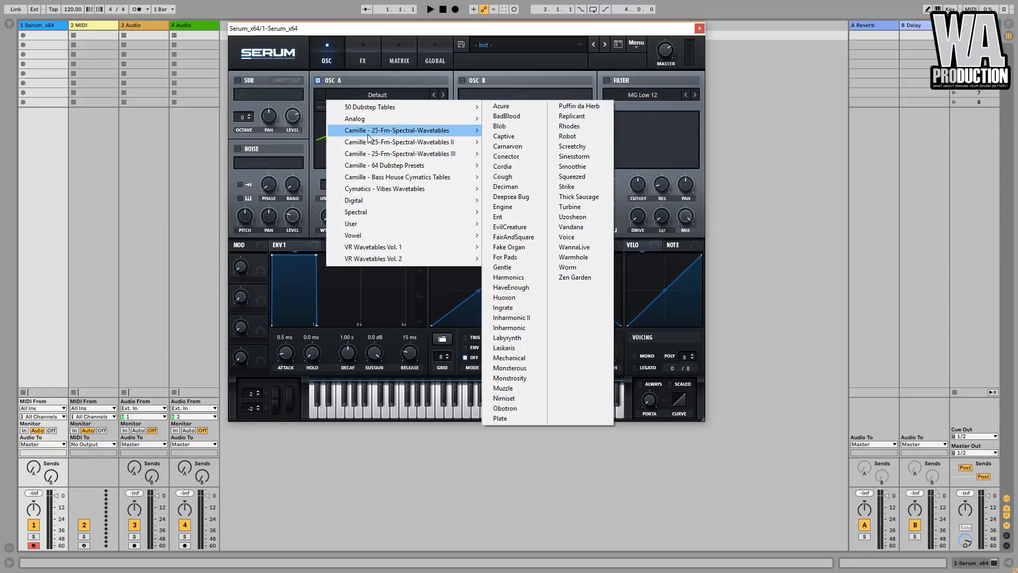
pyautogui.moveTo(367, 118)
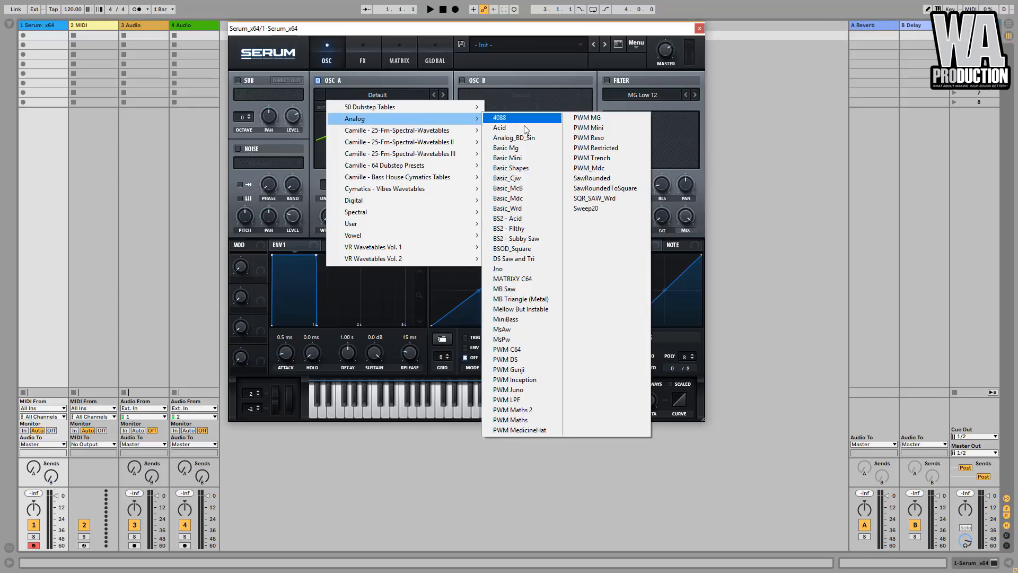
pyautogui.click(519, 310)
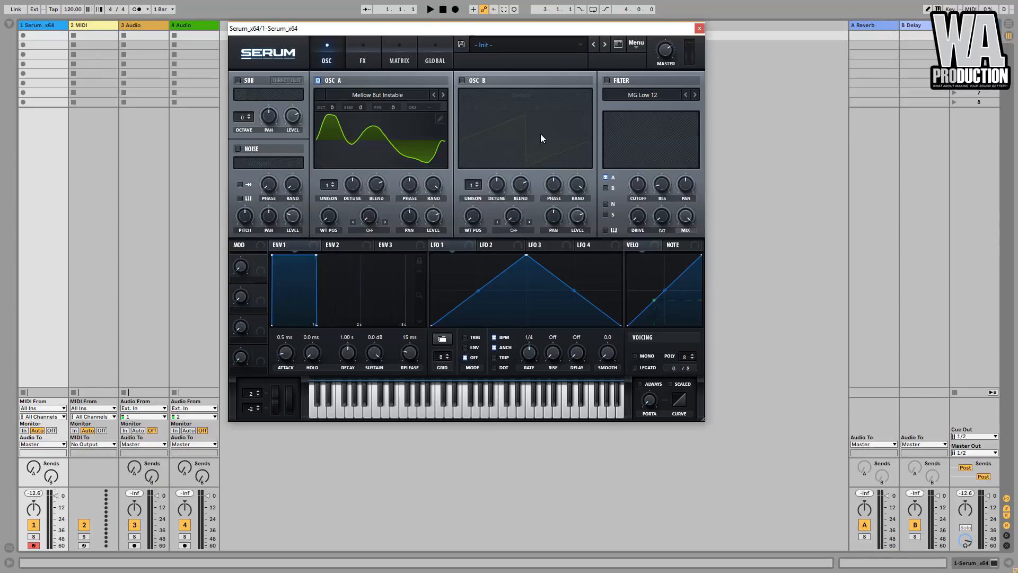
# - Enable oscillator B and load the Analog wavetable Basic Shapes into it
pyautogui.click(462, 80)
pyautogui.click(496, 94)
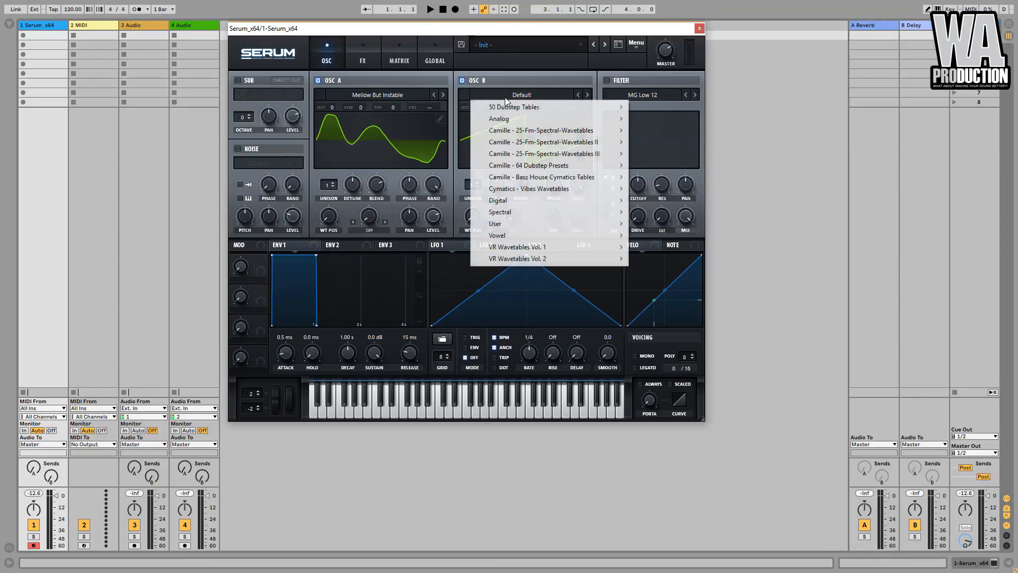
pyautogui.moveTo(550, 124)
pyautogui.click(662, 168)
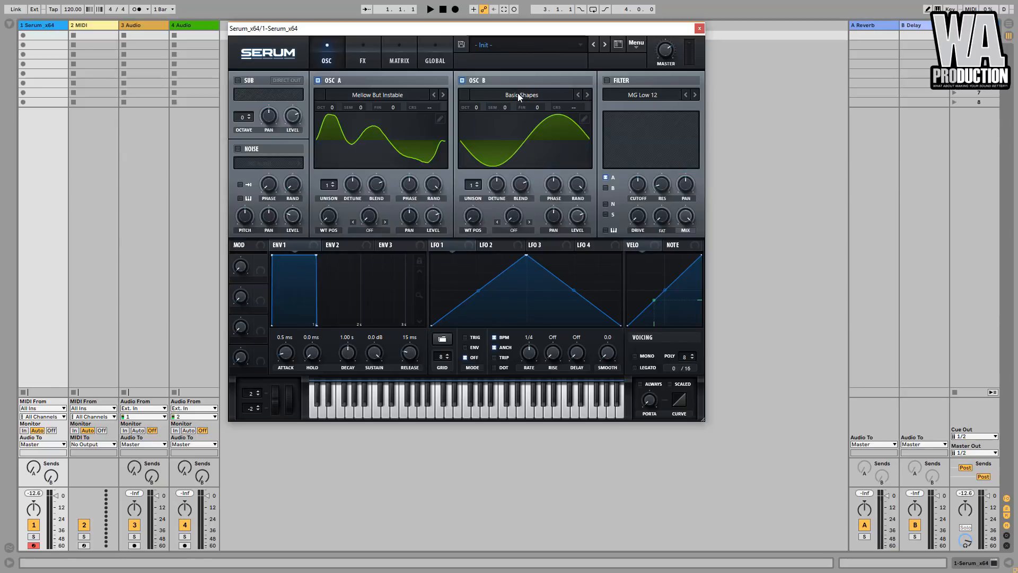
# - Set oscillator A's warp mode to FM (from B) and raise the warp amount
pyautogui.click(372, 228)
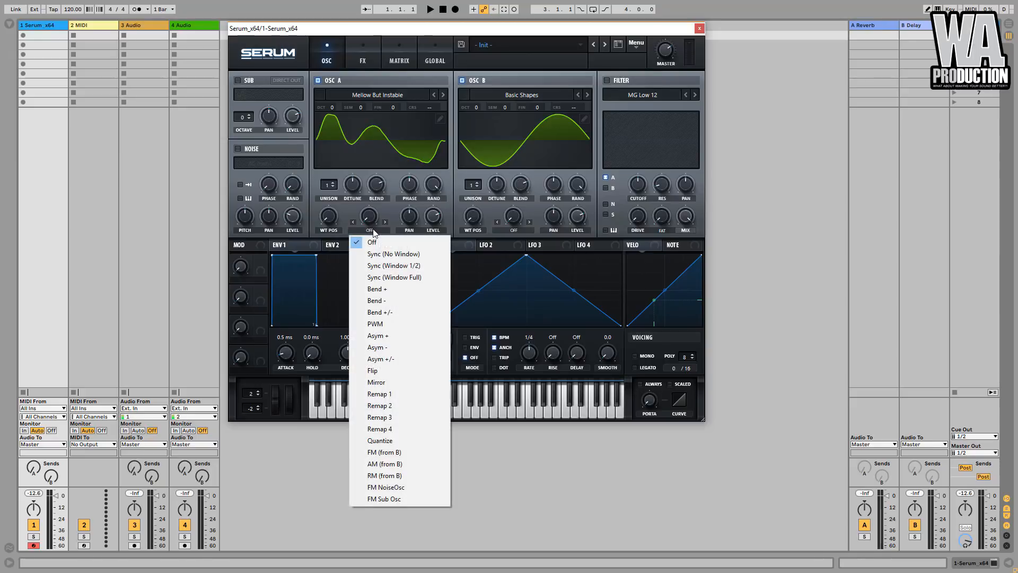
pyautogui.click(381, 452)
pyautogui.moveTo(381, 221); pyautogui.dragTo(375, 173)
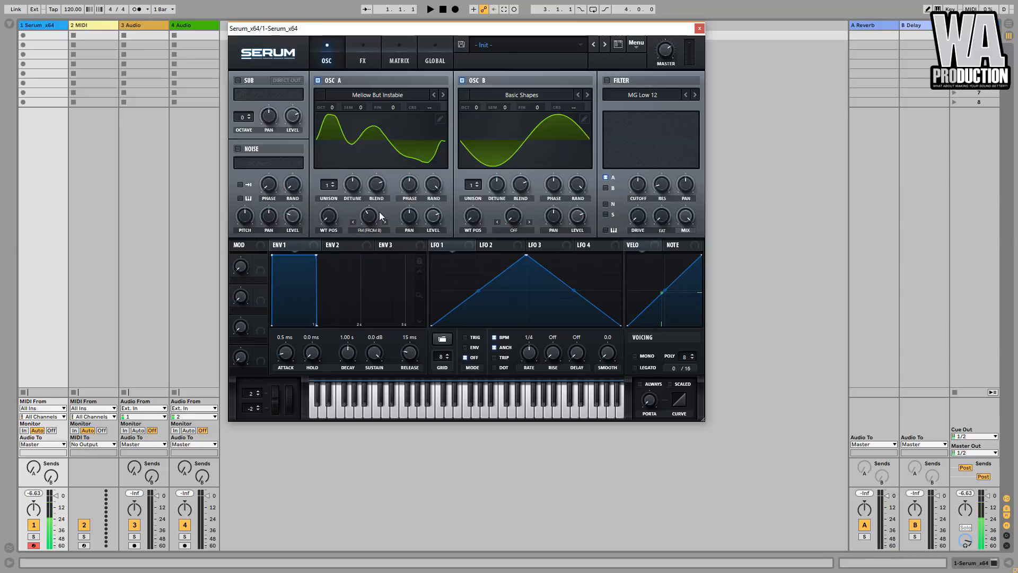
# - Set oscillator B's warp mode to Sync (Window 1/2), modulate the warp amount with LFO 1, and lower oscillator B's level
pyautogui.click(525, 228)
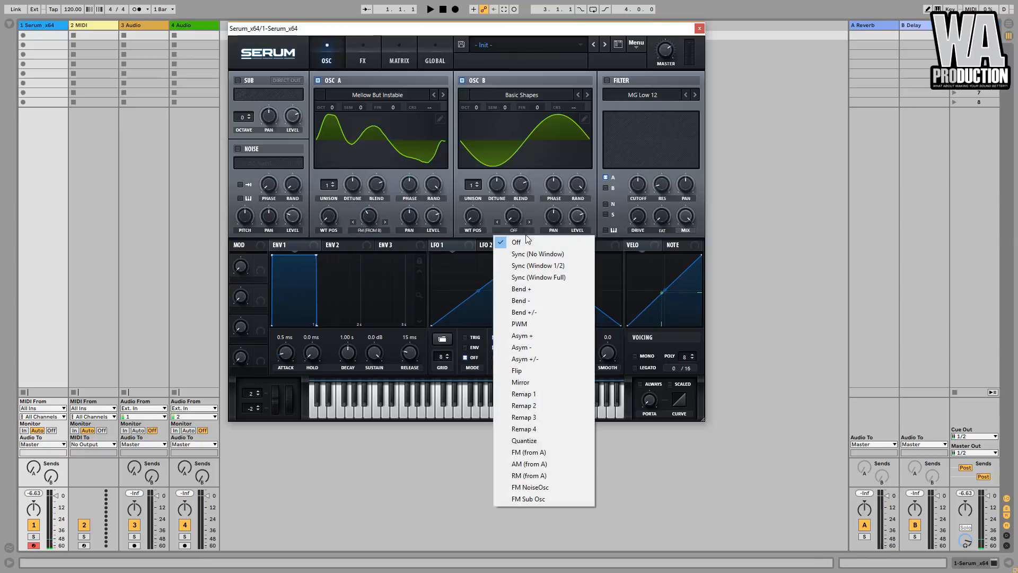
pyautogui.click(545, 269)
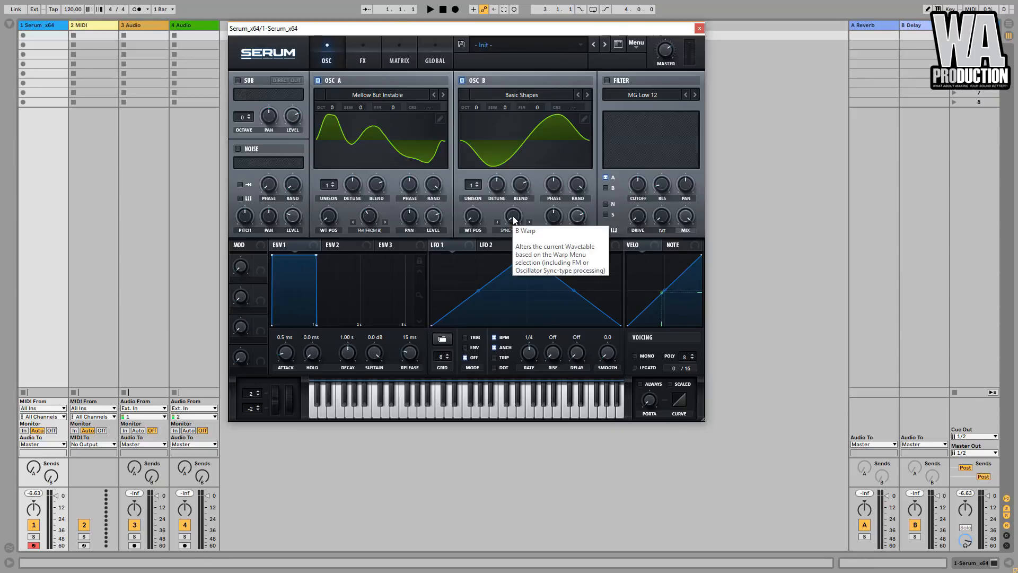
pyautogui.moveTo(513, 219); pyautogui.dragTo(506, 248)
pyautogui.moveTo(576, 219); pyautogui.dragTo(579, 243)
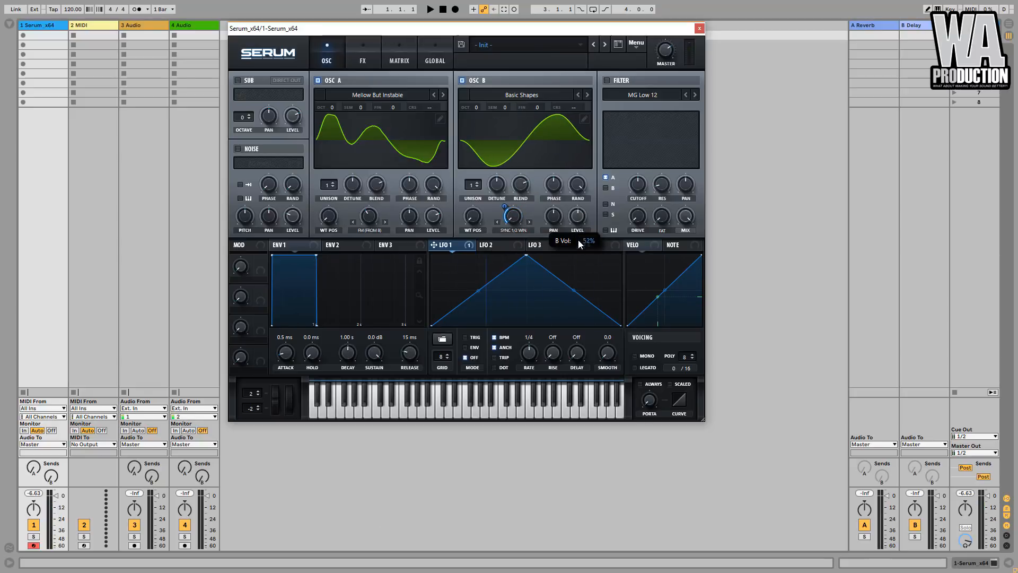
pyautogui.moveTo(573, 308); pyautogui.dragTo(574, 322)
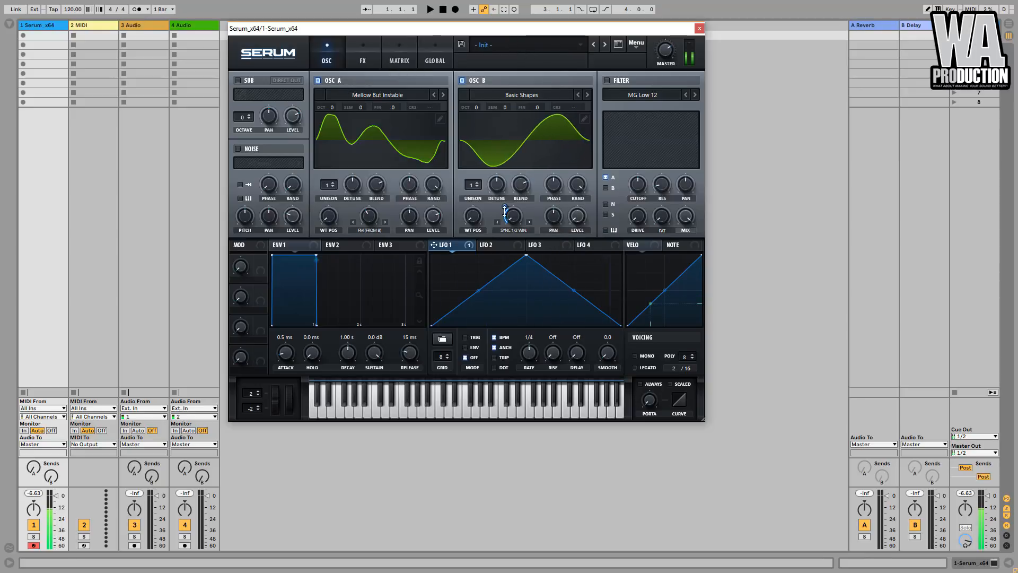
# - Raise oscillator A's wavetable position and assign LFO 1 to its level
pyautogui.moveTo(331, 216); pyautogui.dragTo(349, 136)
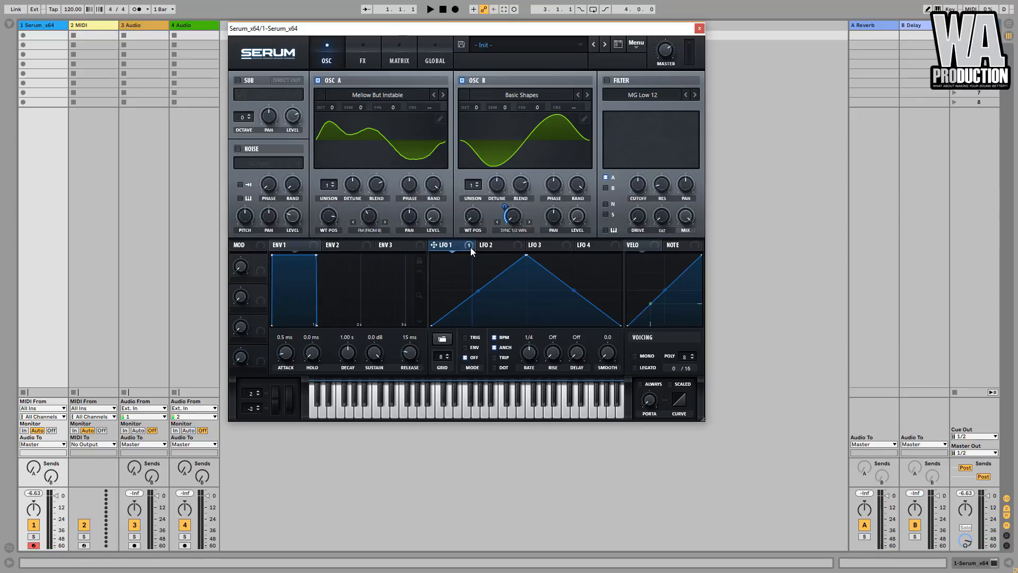
pyautogui.moveTo(470, 247); pyautogui.dragTo(432, 215)
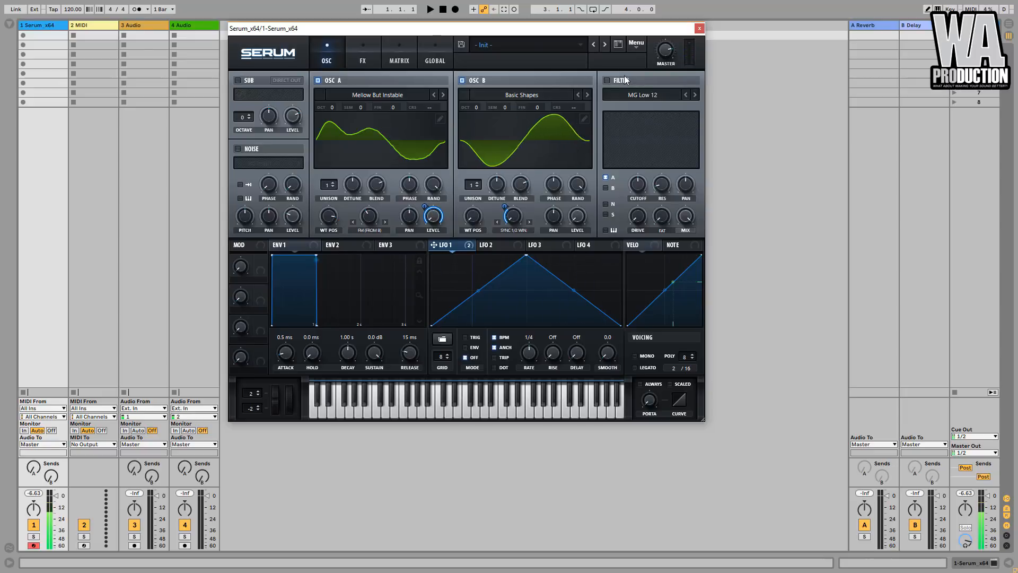
# - Give oscillator A 4 unison voices, then turn down its phase and random phase, plus oscillator B's random phase
pyautogui.moveTo(326, 183); pyautogui.dragTo(357, 186)
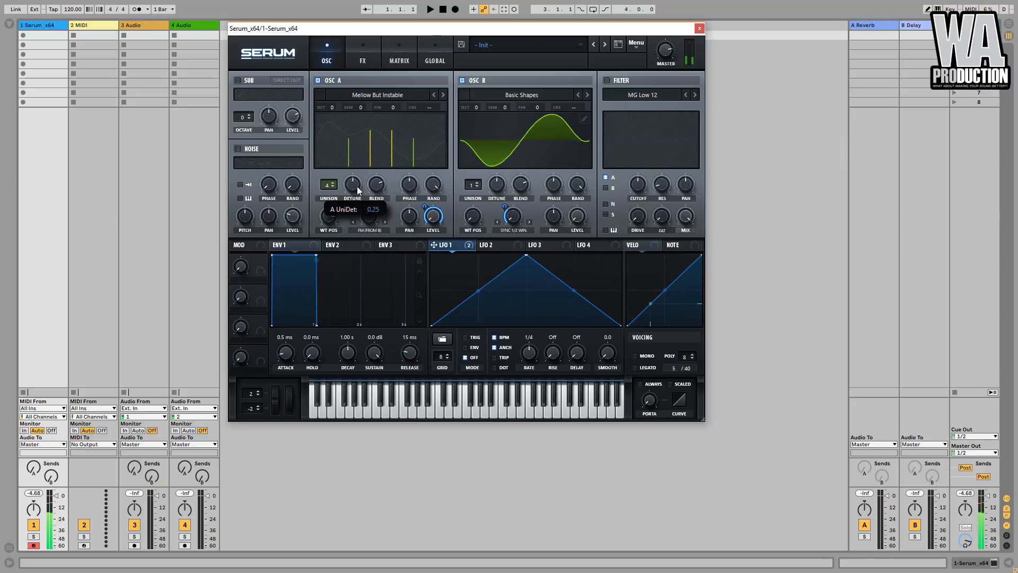
pyautogui.moveTo(437, 183); pyautogui.dragTo(447, 354)
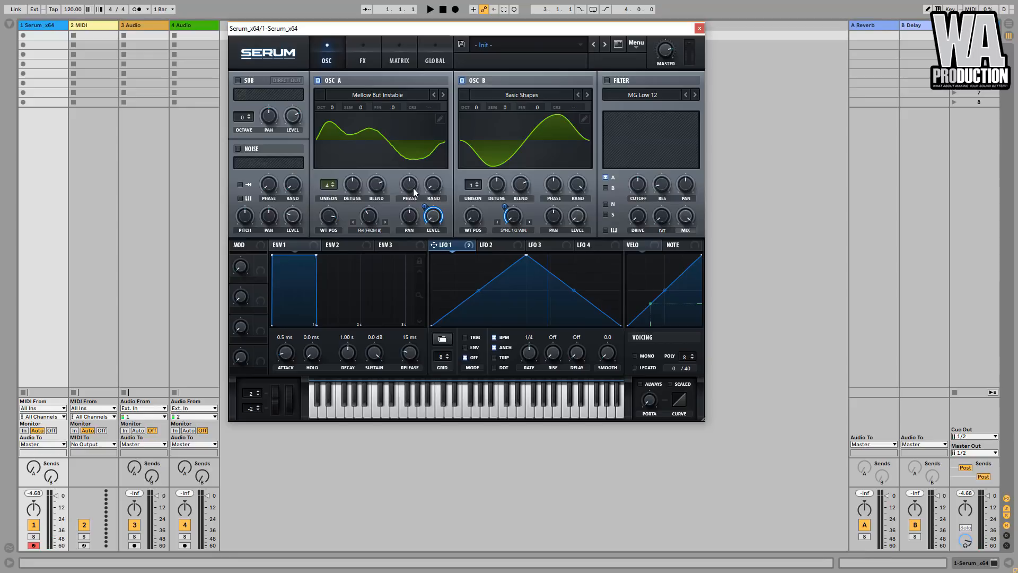
pyautogui.moveTo(412, 187); pyautogui.dragTo(421, 281)
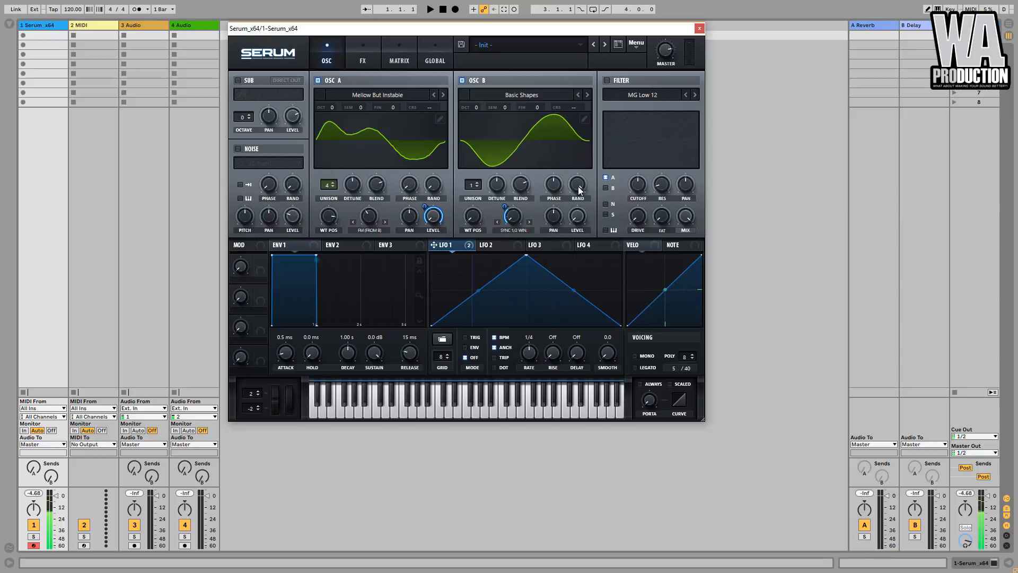
pyautogui.moveTo(578, 186); pyautogui.dragTo(543, 402)
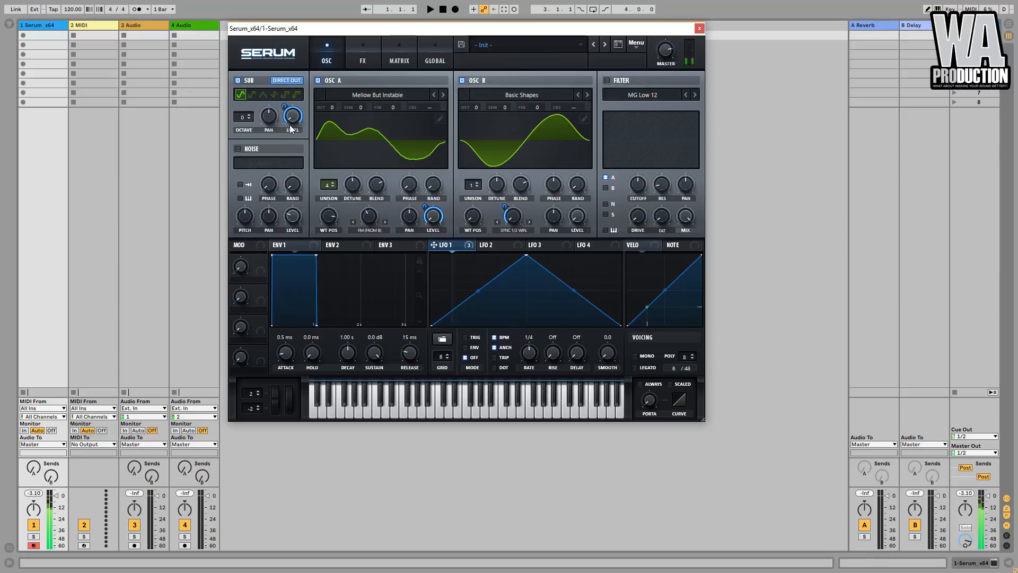
# - Switch the sub oscillator to its second waveform and lower the master volume
pyautogui.click(252, 94)
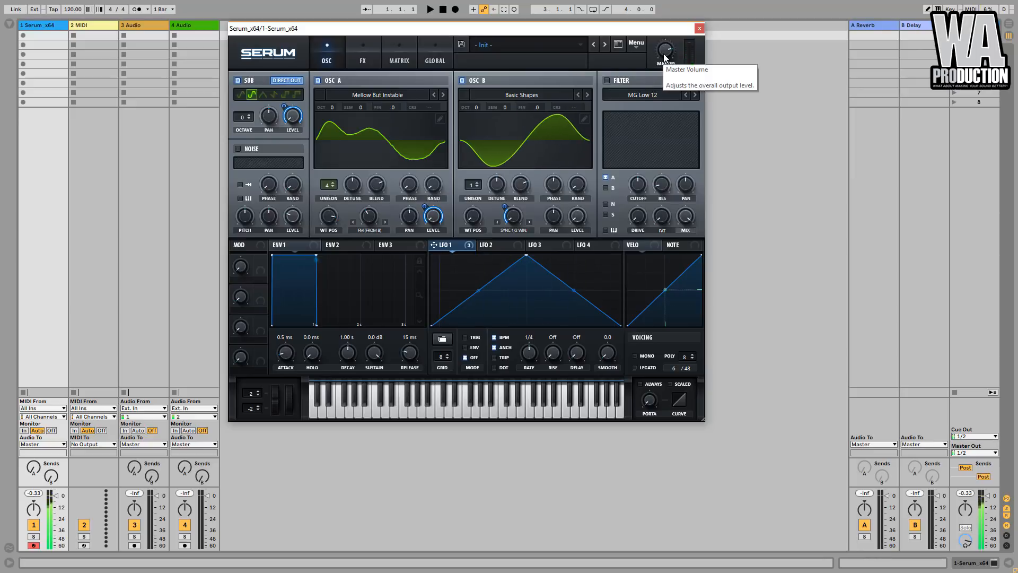
pyautogui.moveTo(664, 58); pyautogui.dragTo(664, 57)
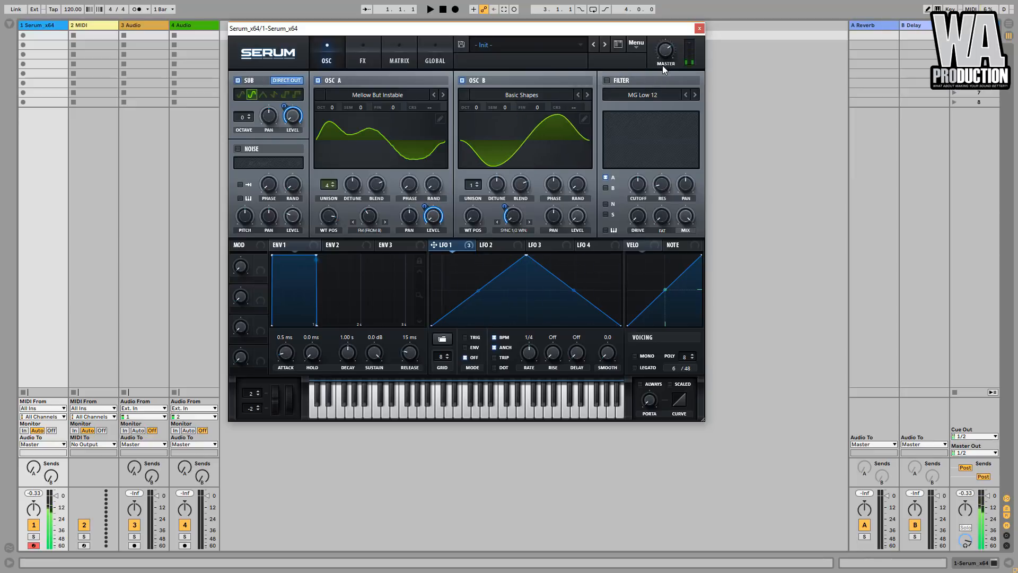
# - Enable the filter and set its type to the flanger model Flg H6+
pyautogui.click(607, 81)
pyautogui.click(639, 96)
pyautogui.moveTo(630, 119)
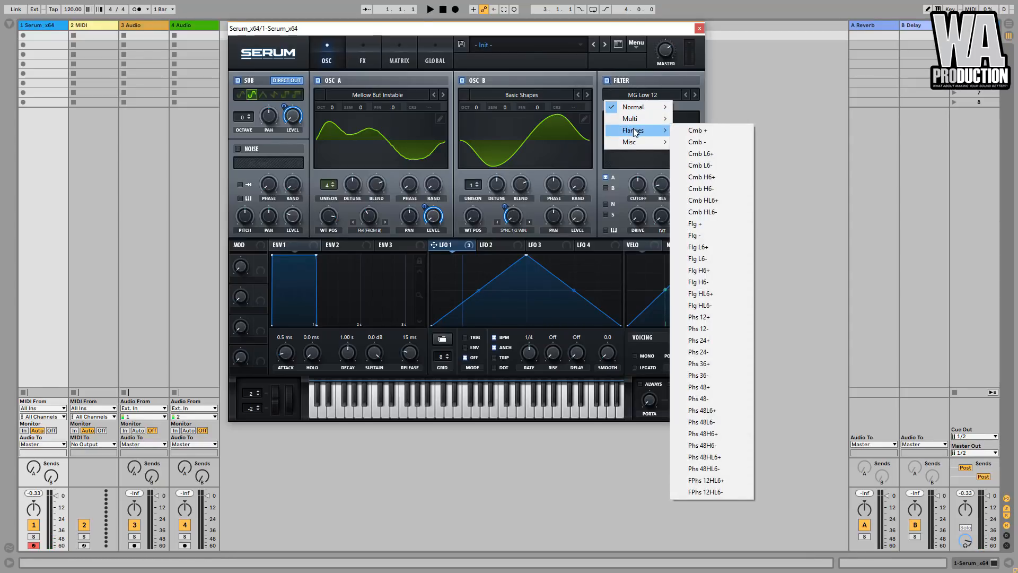
pyautogui.click(705, 270)
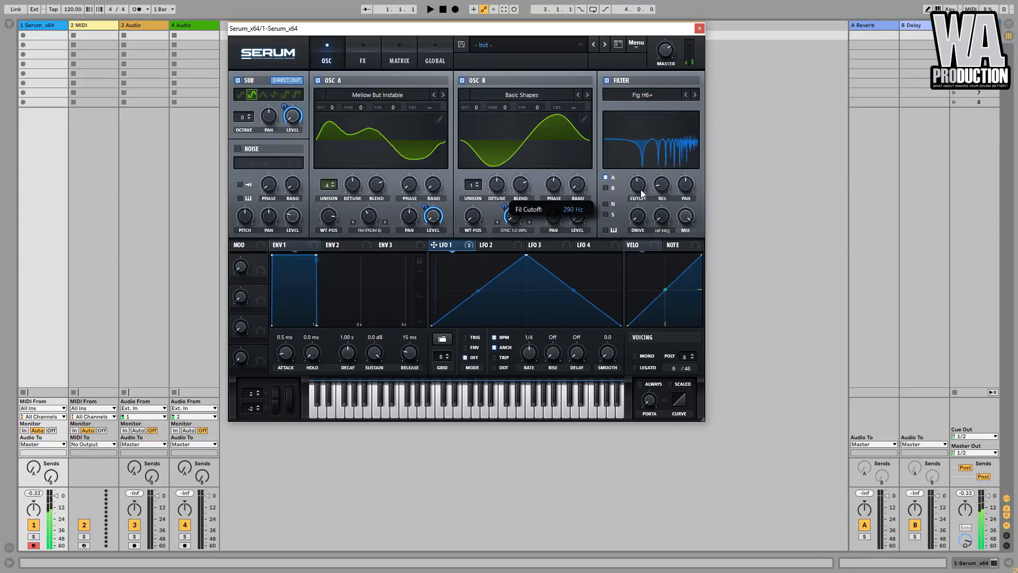
# - Modulate the filter's cutoff and HP frequency with LFO 1
pyautogui.moveTo(625, 193); pyautogui.dragTo(636, 185)
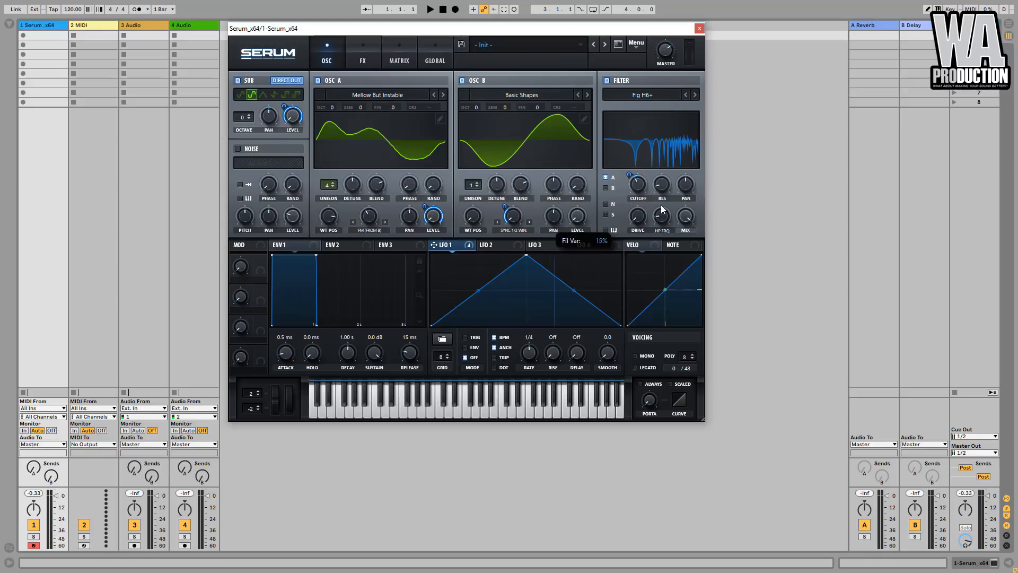
pyautogui.moveTo(434, 244); pyautogui.dragTo(660, 220)
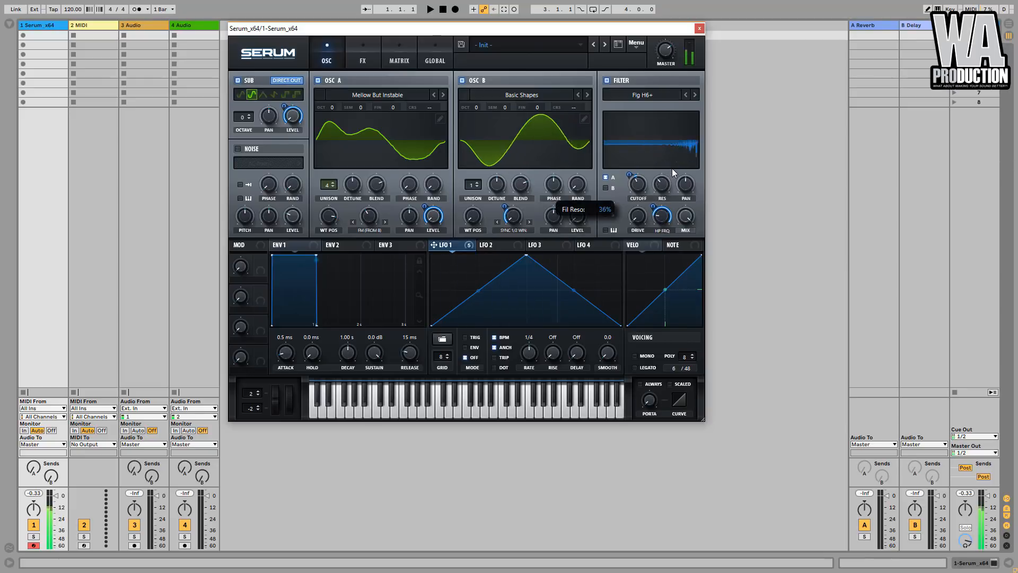
# - Change the filter type to Flg HL6- and adjust the depth of LFO 1's modulation on the filter pan
pyautogui.click(695, 95)
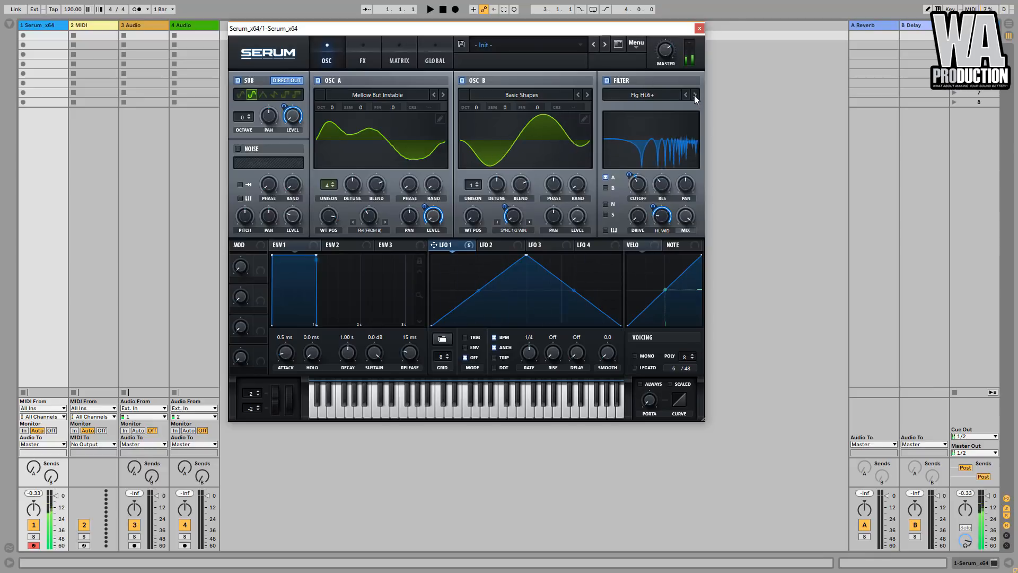
pyautogui.click(695, 95)
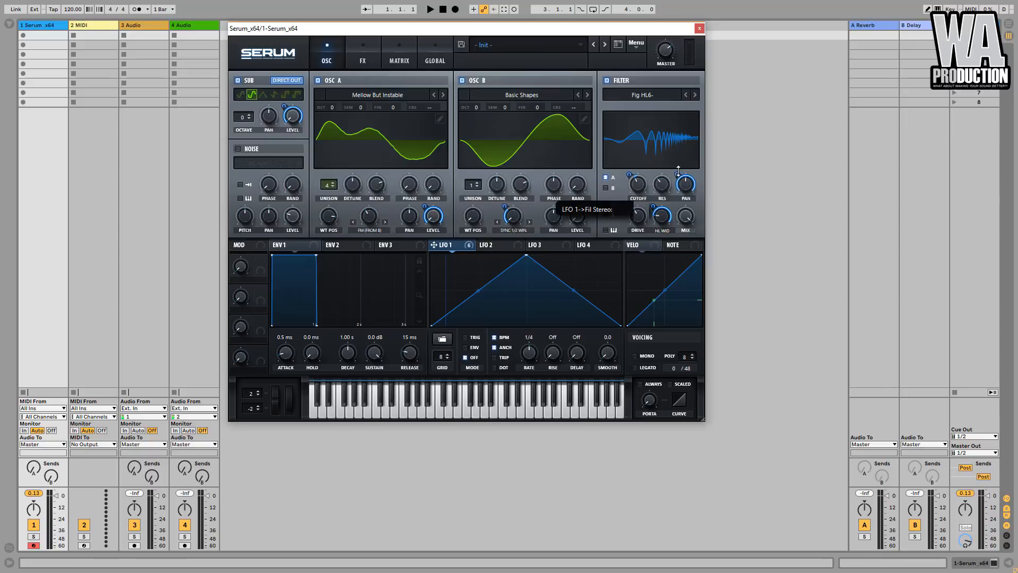
pyautogui.moveTo(679, 179); pyautogui.dragTo(681, 202)
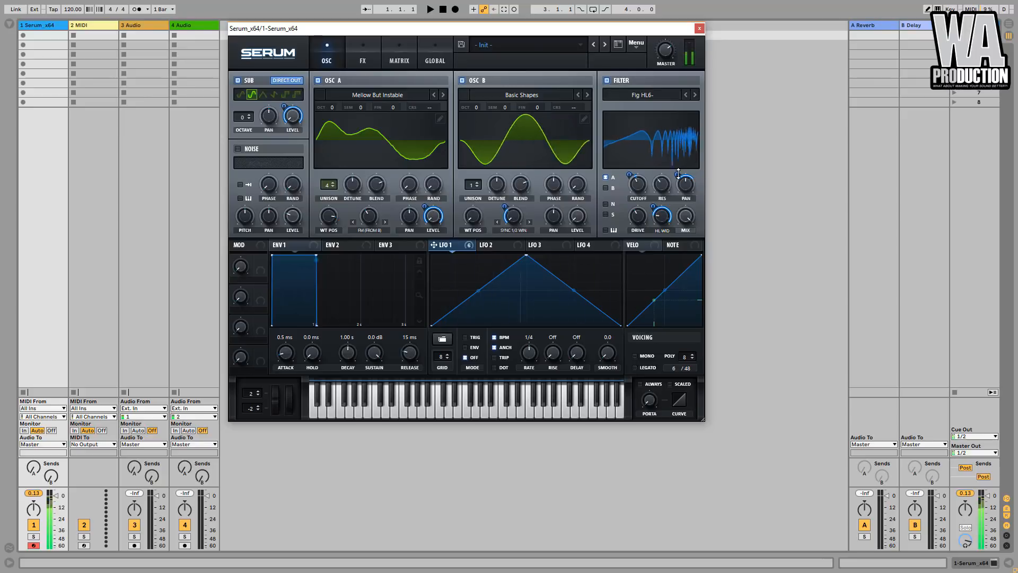
pyautogui.moveTo(678, 175); pyautogui.dragTo(677, 171)
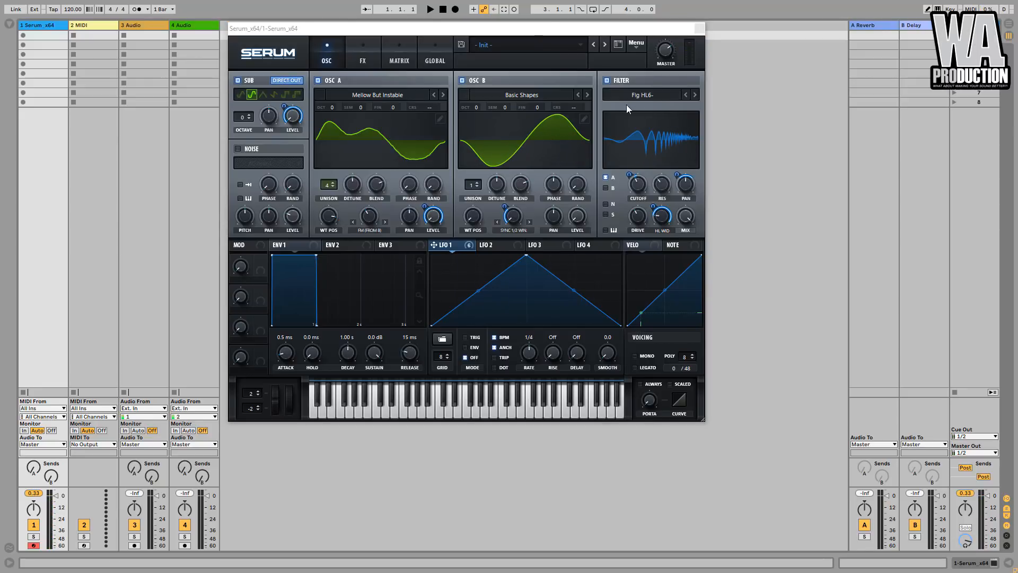
# - Set oscillator B's octave to +3 and oscillator A's FM warp amount to 40%
pyautogui.moveTo(476, 106); pyautogui.dragTo(478, 96)
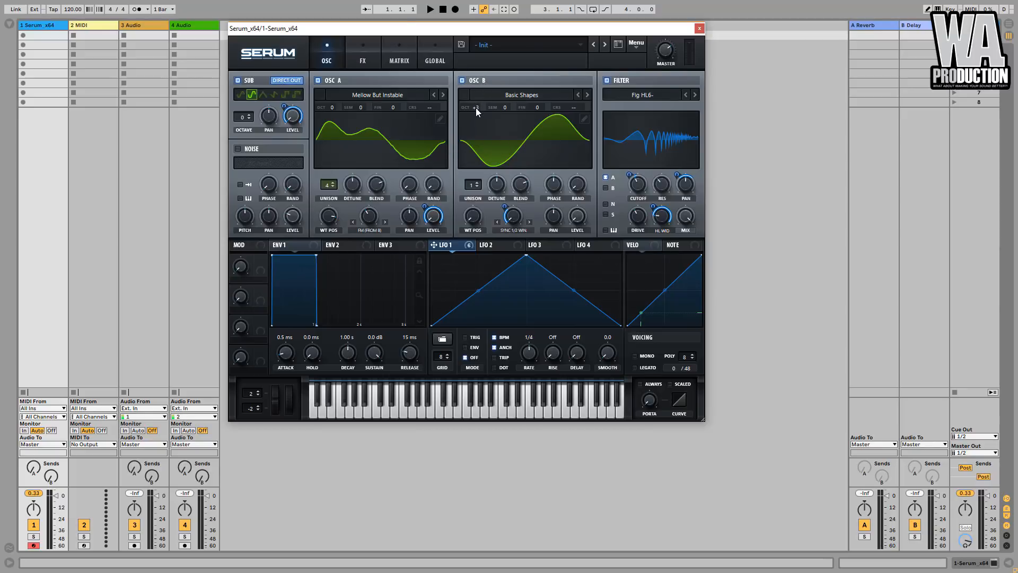
pyautogui.moveTo(476, 107)
pyautogui.mouseDown()
pyautogui.moveTo(470, 123)
pyautogui.moveTo(476, 109)
pyautogui.mouseUp()
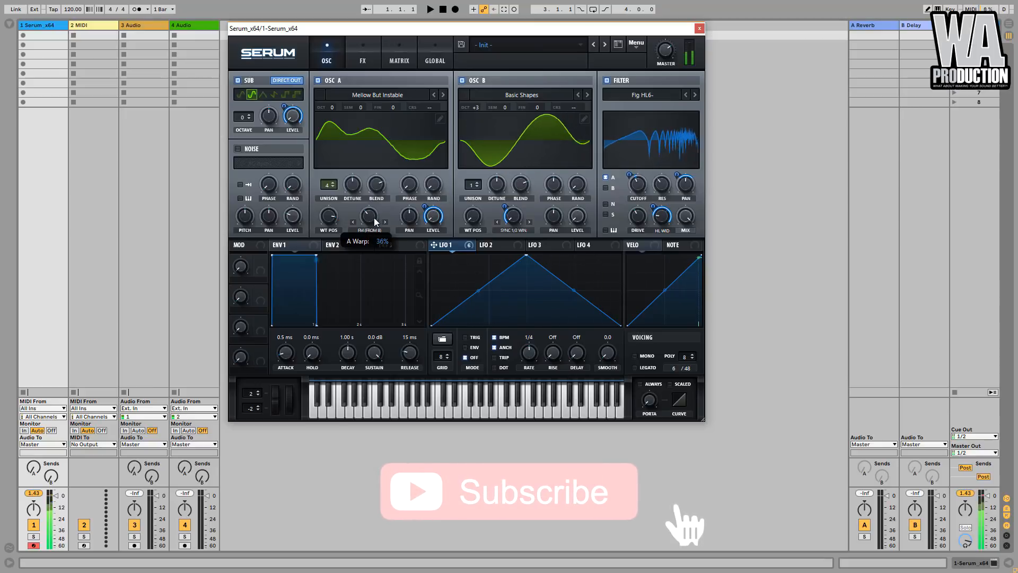
pyautogui.moveTo(373, 222); pyautogui.dragTo(376, 212)
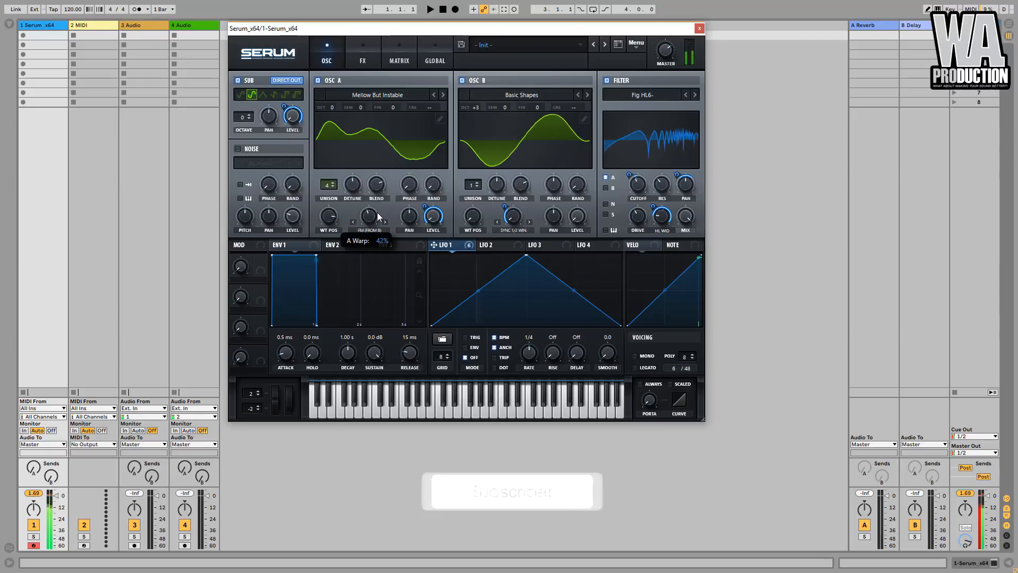
pyautogui.moveTo(377, 215); pyautogui.dragTo(378, 216)
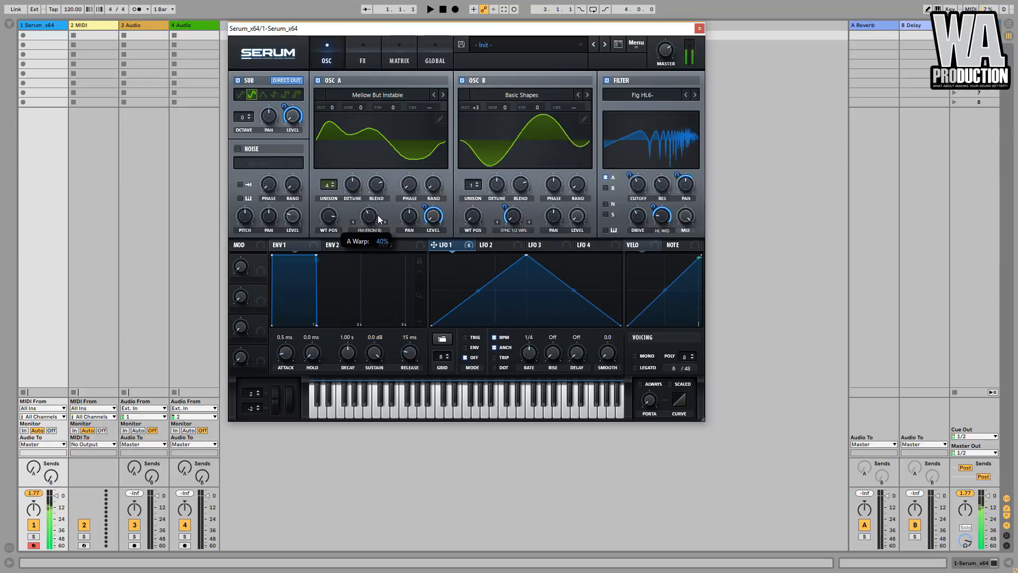
# - Enable the effects filter, set its type to High 12, and modulate its cutoff with LFO 1
pyautogui.click(363, 51)
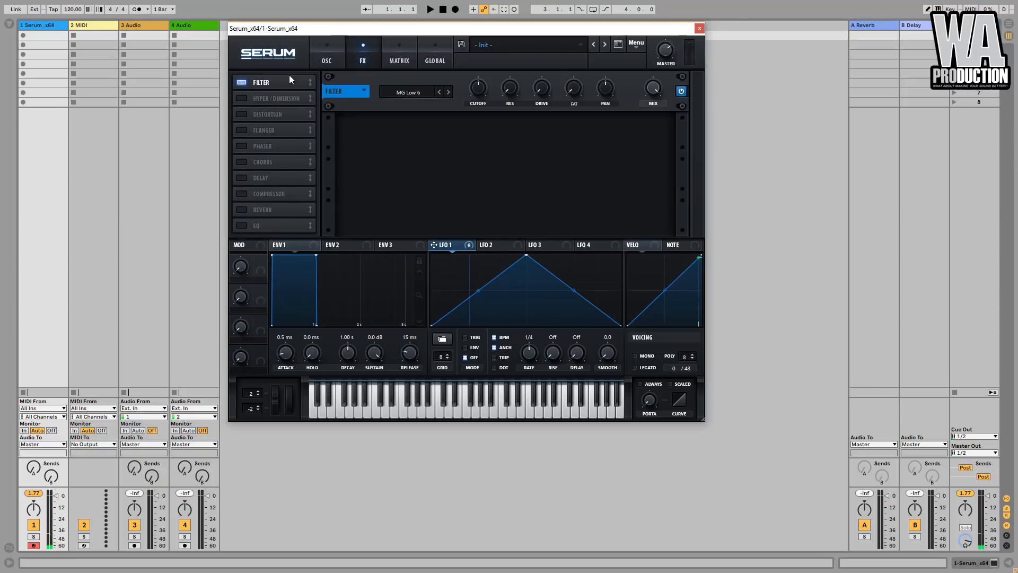
pyautogui.click(409, 92)
pyautogui.moveTo(419, 107)
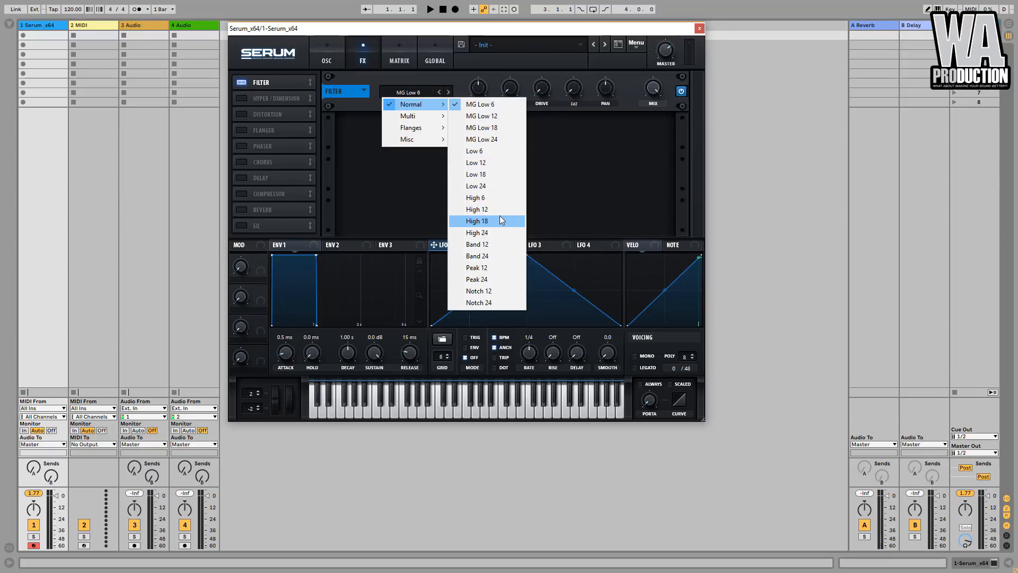
pyautogui.click(488, 209)
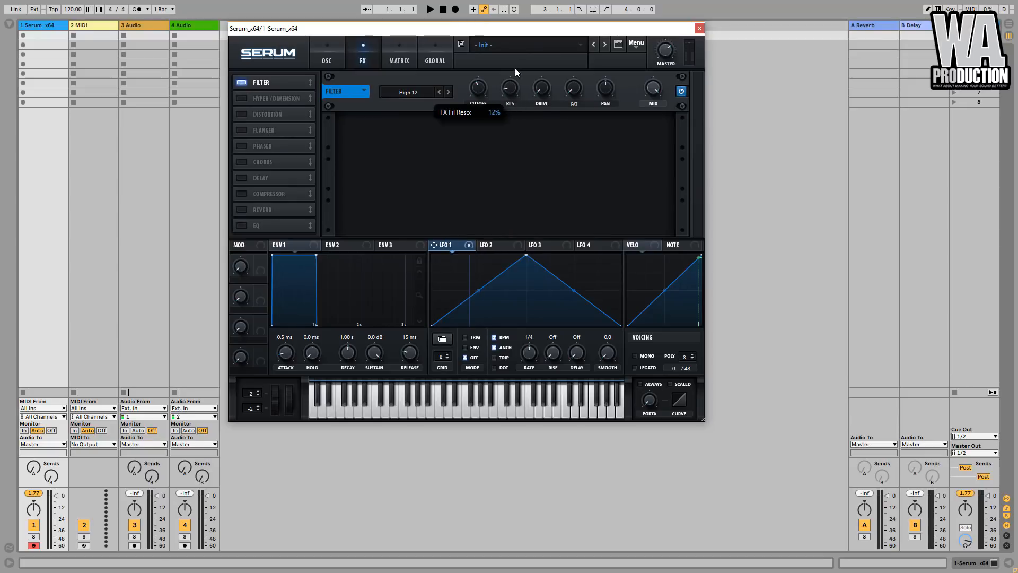
pyautogui.moveTo(433, 245); pyautogui.dragTo(481, 93)
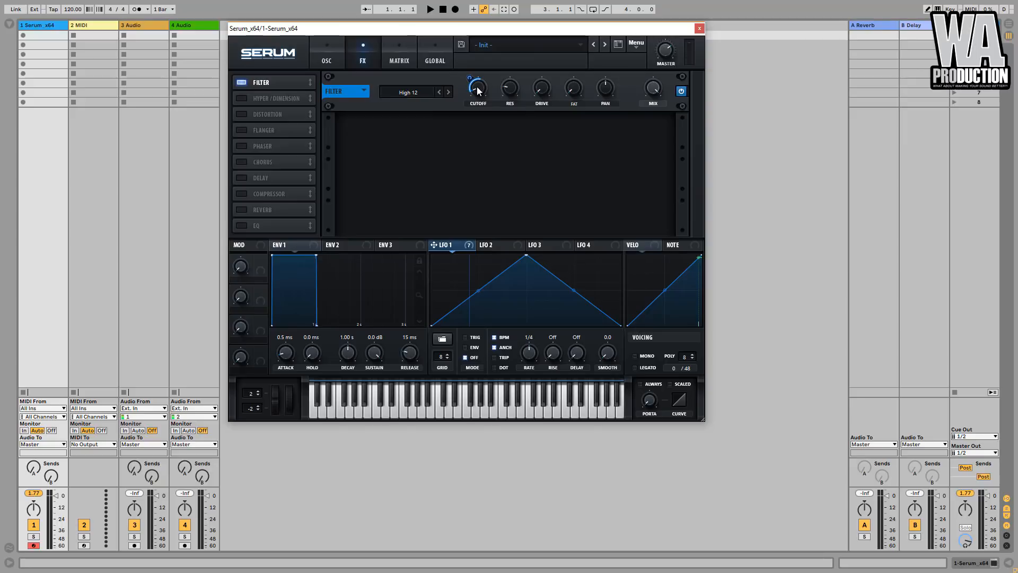
# - Set LFO 1's modulation depth on the effects filter cutoff to 63, and enable a multiband compressor directly after the filter
pyautogui.moveTo(470, 76)
pyautogui.moveTo(470, 74); pyautogui.dragTo(470, 74)
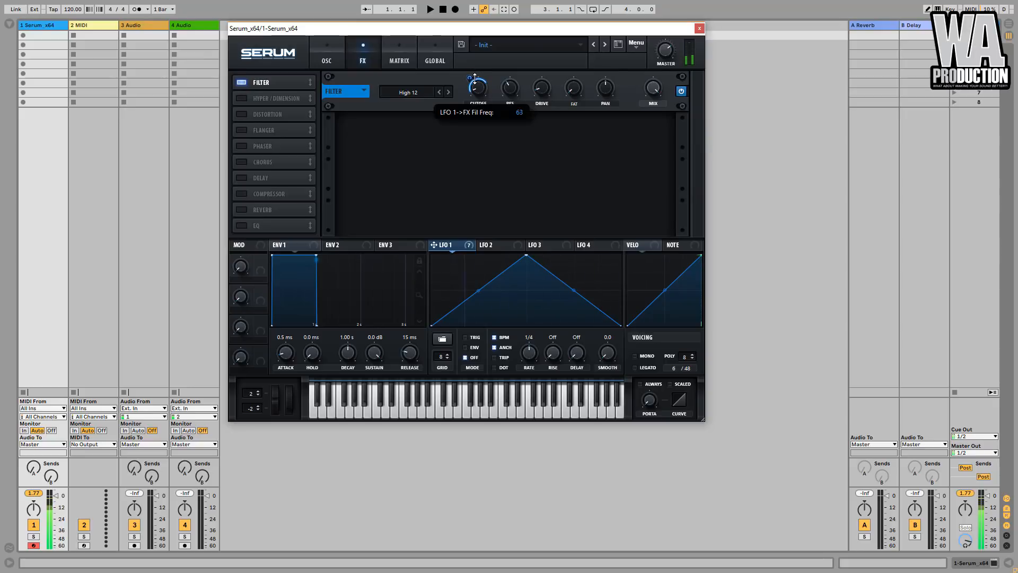
pyautogui.click(241, 194)
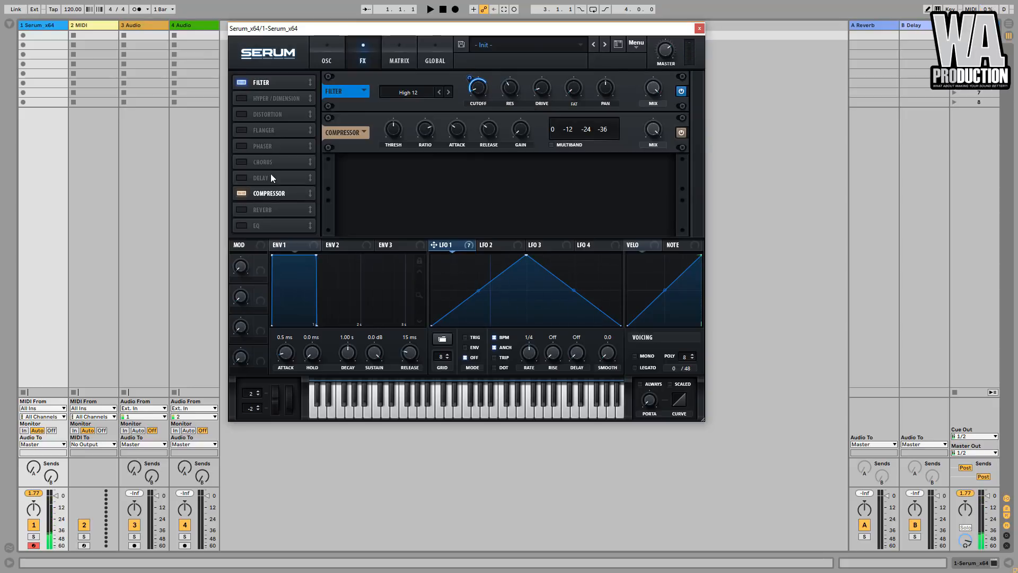
pyautogui.moveTo(267, 194); pyautogui.dragTo(281, 90)
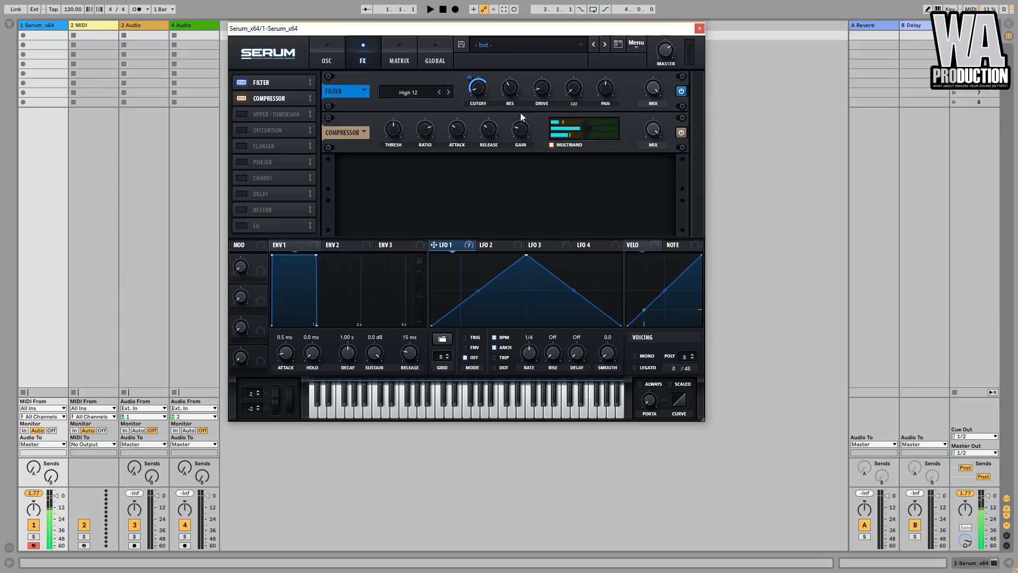
# - Enable the distortion effect, change its type to SoftClip and increase its drive
pyautogui.click(240, 130)
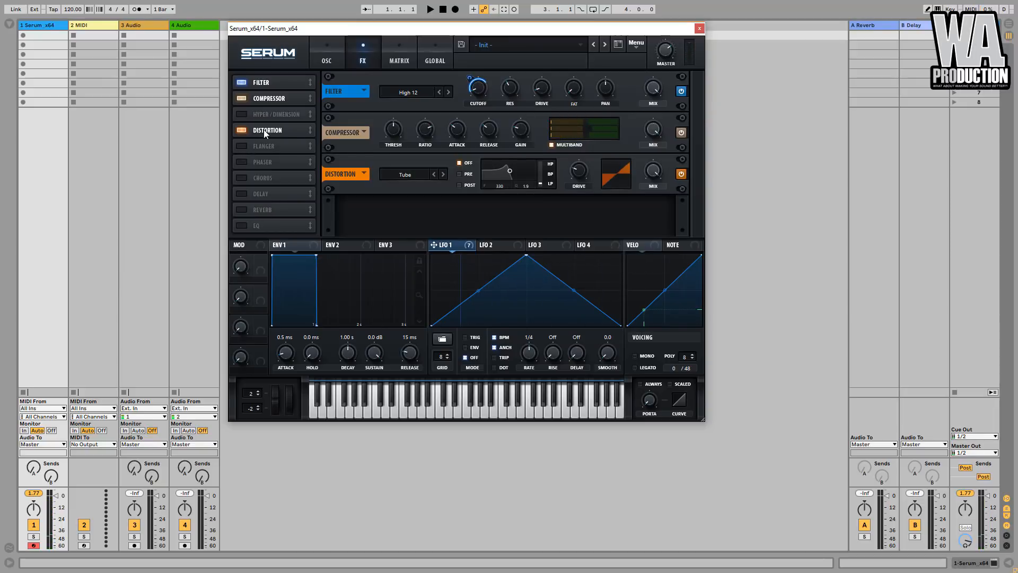
pyautogui.click(442, 174)
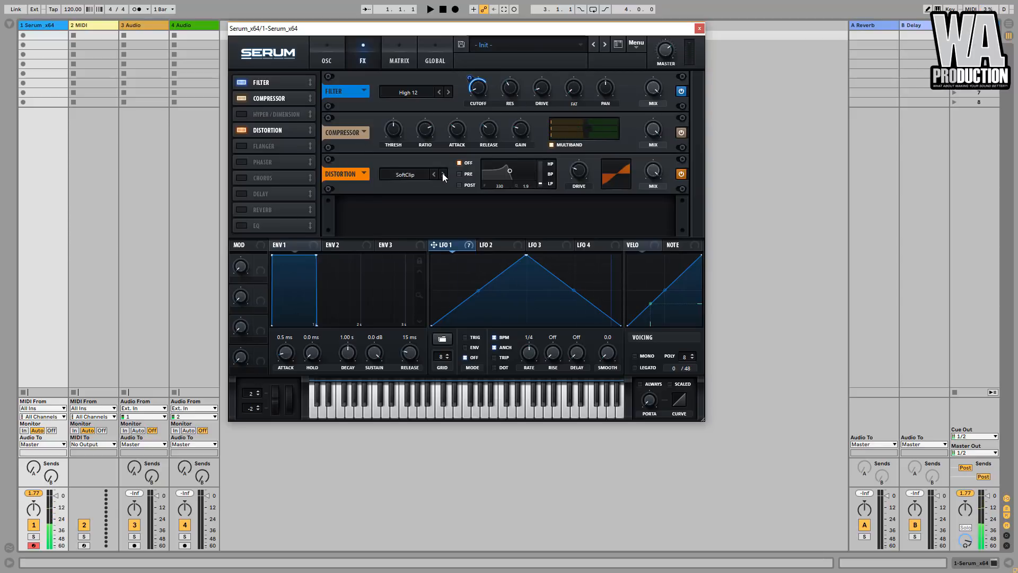
pyautogui.moveTo(579, 170); pyautogui.dragTo(590, 112)
# - Set the distortion's filter to Pre, lower its frequency to 282 and Q to 0.1, and modulate the frequency with LFO 1
pyautogui.click(460, 174)
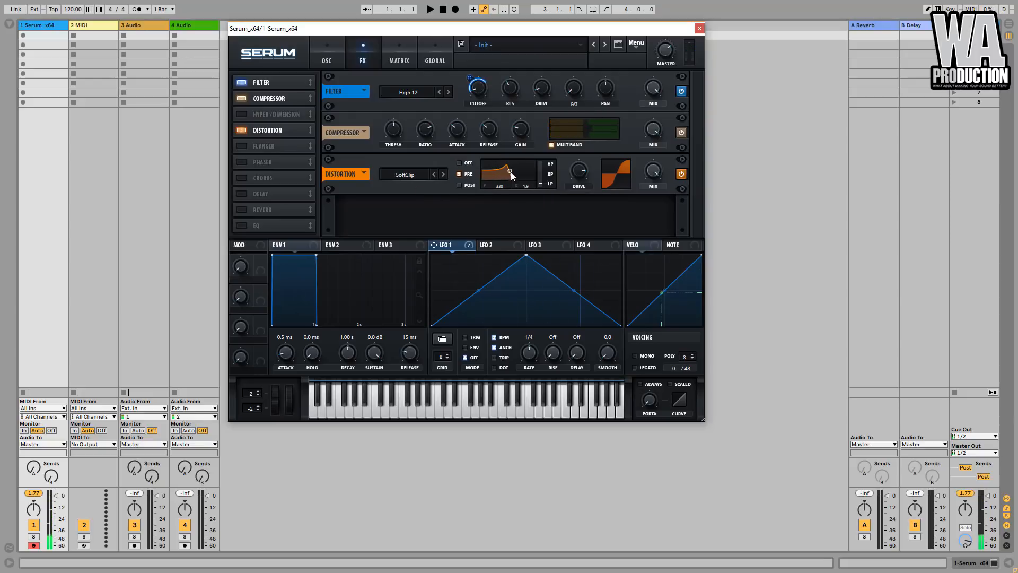
pyautogui.moveTo(511, 184); pyautogui.dragTo(512, 185)
pyautogui.moveTo(471, 247); pyautogui.dragTo(526, 146)
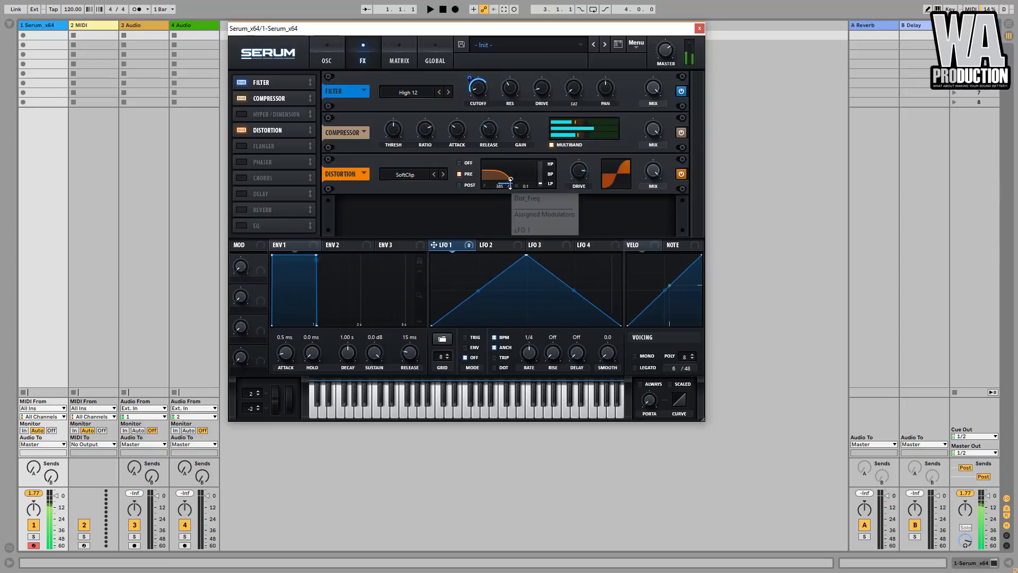
pyautogui.moveTo(513, 181); pyautogui.dragTo(510, 185)
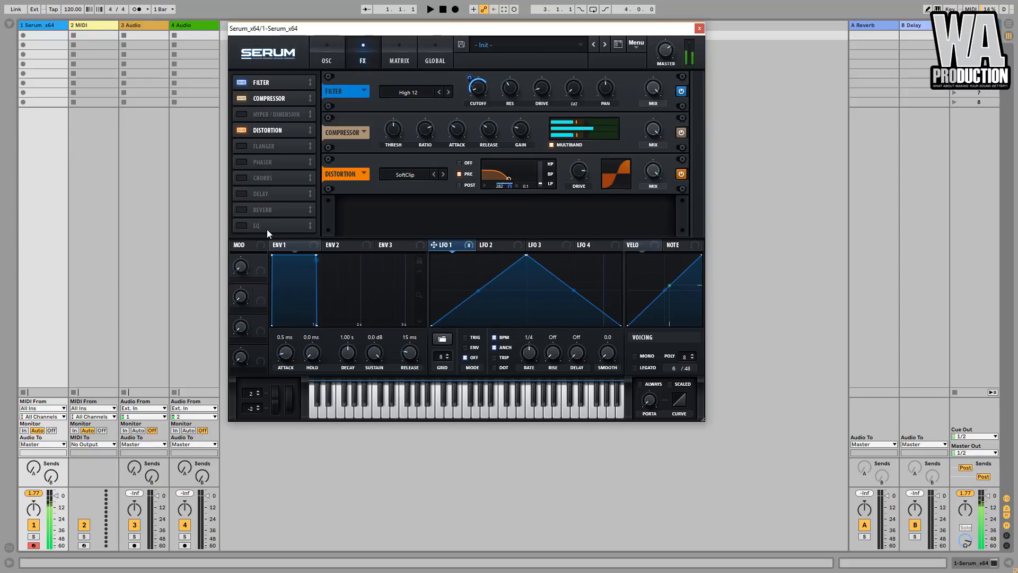
# - Enable the EQ between the compressor and distortion, and boost its high shelf
pyautogui.click(247, 224)
pyautogui.moveTo(247, 222); pyautogui.dragTo(288, 113)
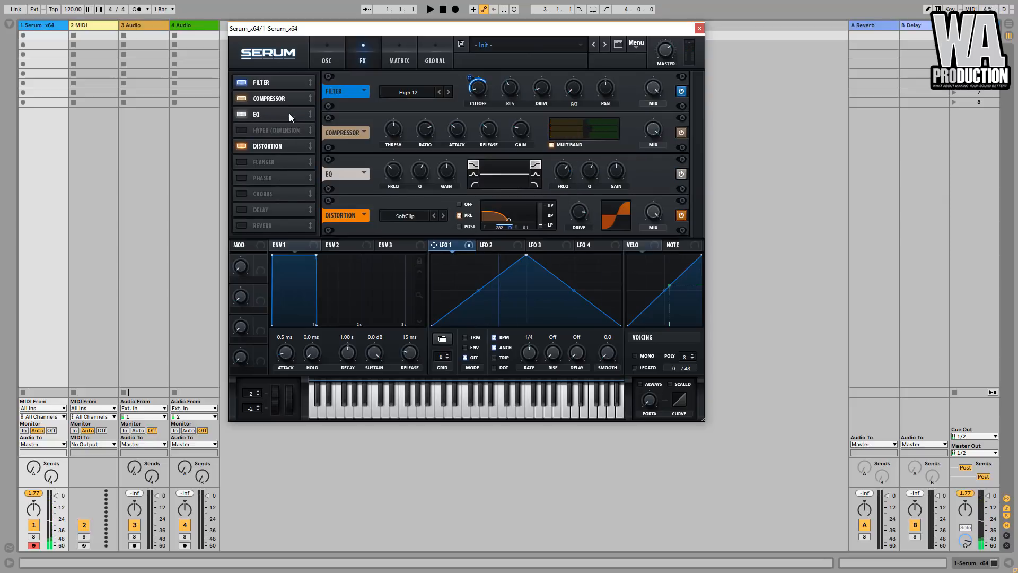
pyautogui.moveTo(611, 174); pyautogui.dragTo(616, 159)
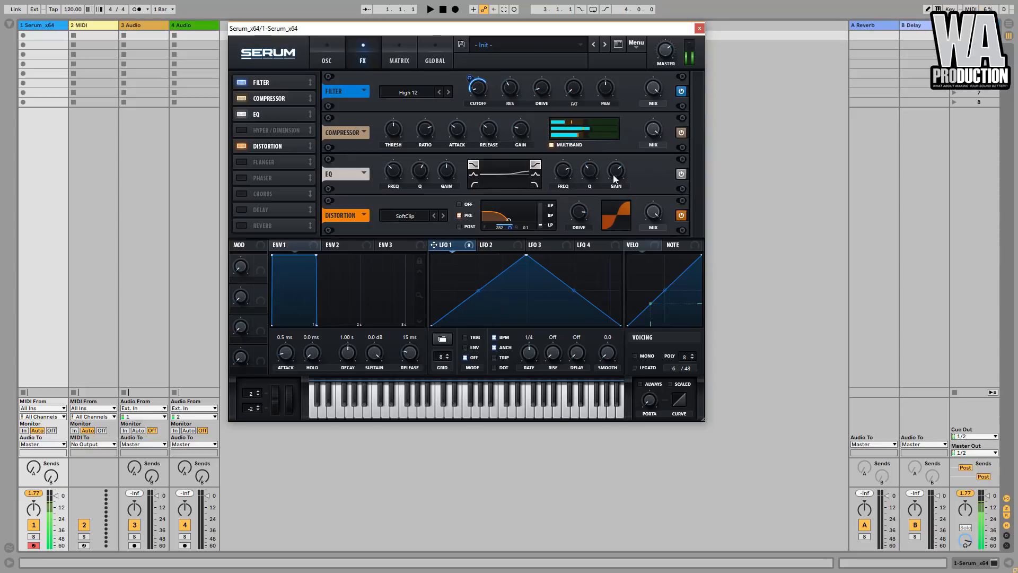
pyautogui.moveTo(566, 175)
# - Enable Hyper/Dimension between the filter and compressor, and reduce the Hyper mix
pyautogui.moveTo(261, 130); pyautogui.dragTo(298, 100)
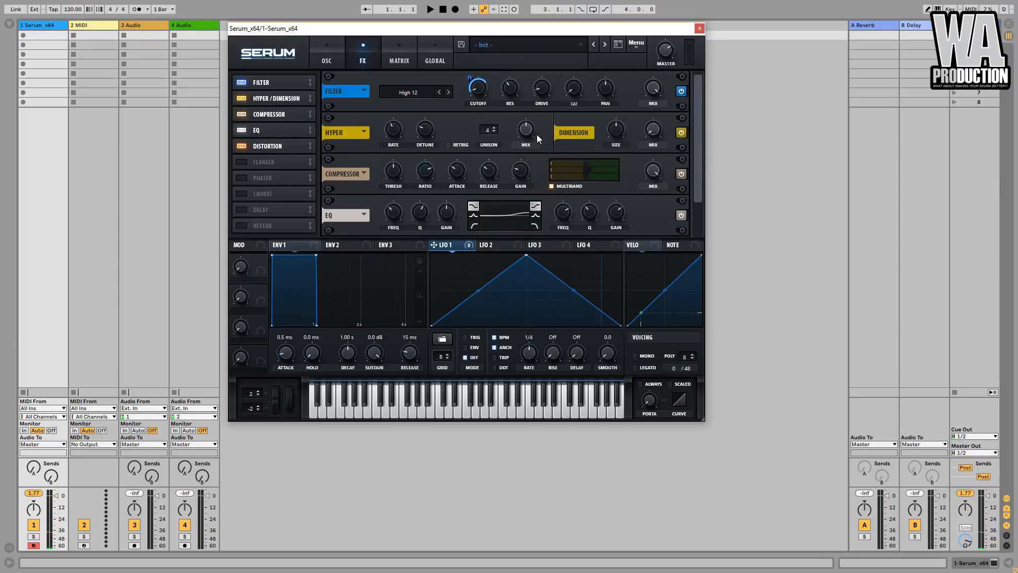
pyautogui.moveTo(526, 137); pyautogui.dragTo(525, 144)
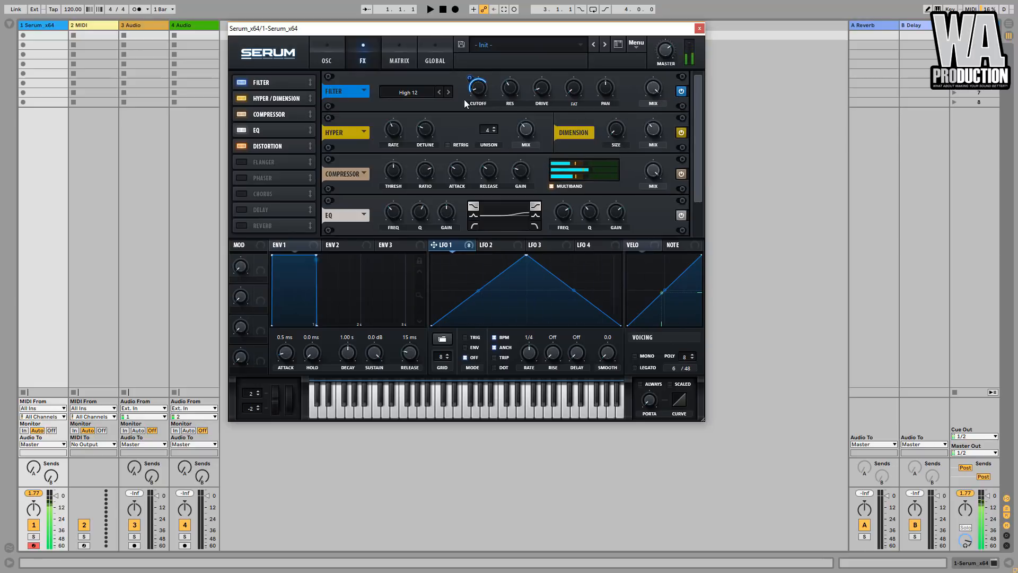
# - Enable the chorus after the distortion, raise its Delay 1 and set Delay 2 to 1.8 ms
pyautogui.click(240, 193)
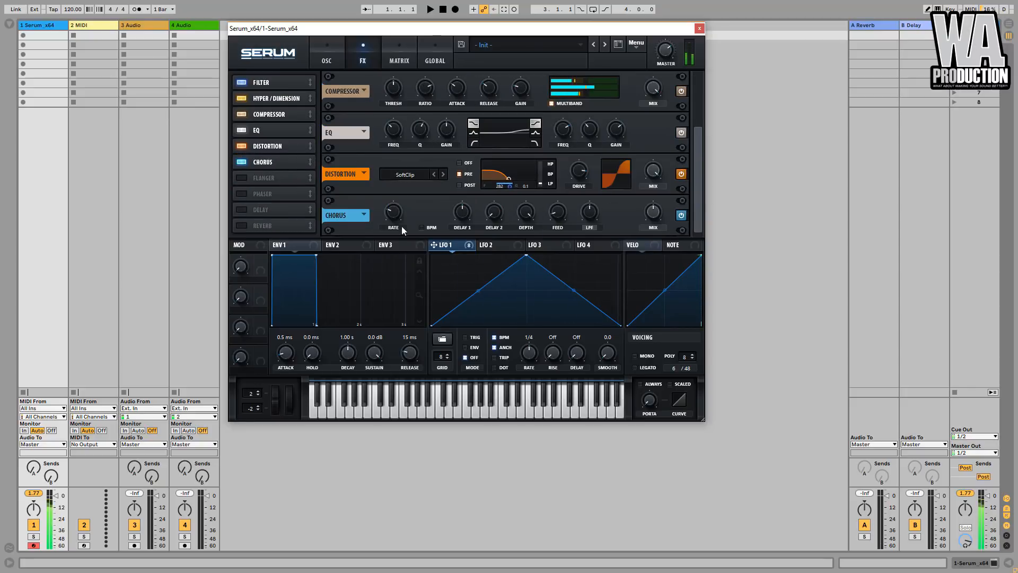
pyautogui.moveTo(463, 209)
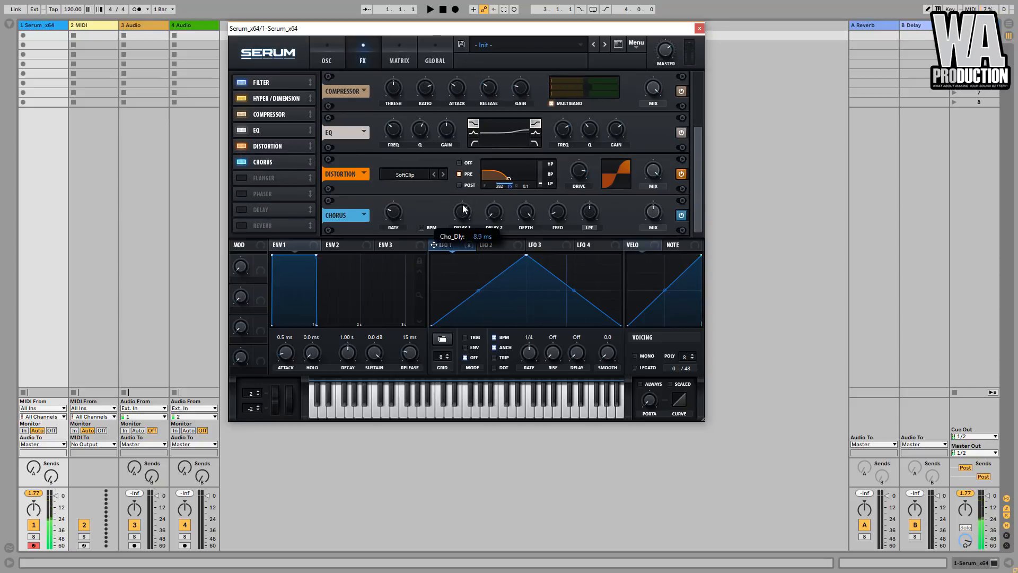
pyautogui.moveTo(494, 211)
pyautogui.moveTo(528, 220); pyautogui.dragTo(540, 281)
pyautogui.moveTo(491, 214)
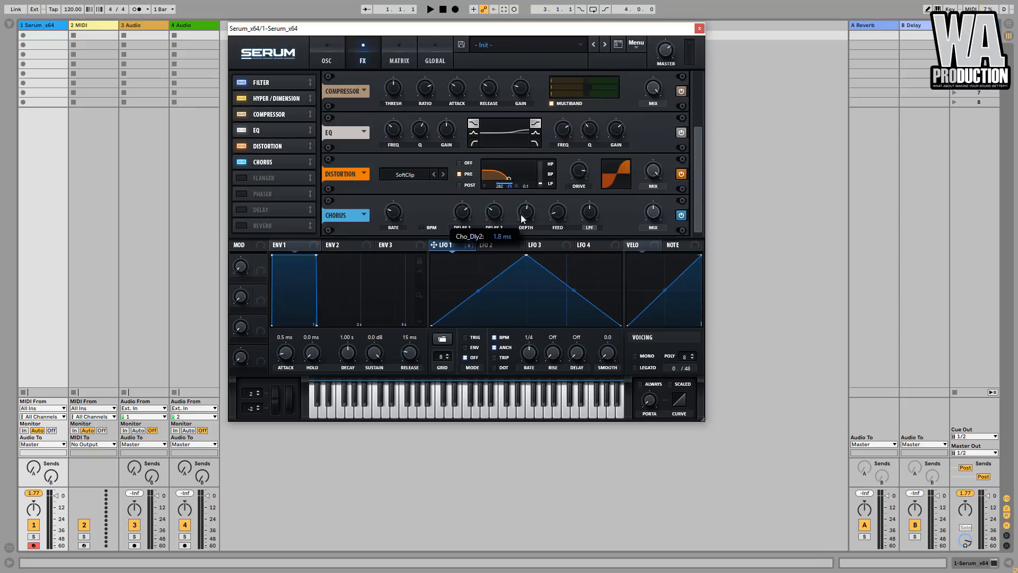
# - Adjust the chorus depth, open its low-pass filter to 20000 Hz and lower its mix below 50%
pyautogui.moveTo(527, 220)
pyautogui.moveTo(527, 221); pyautogui.dragTo(527, 225)
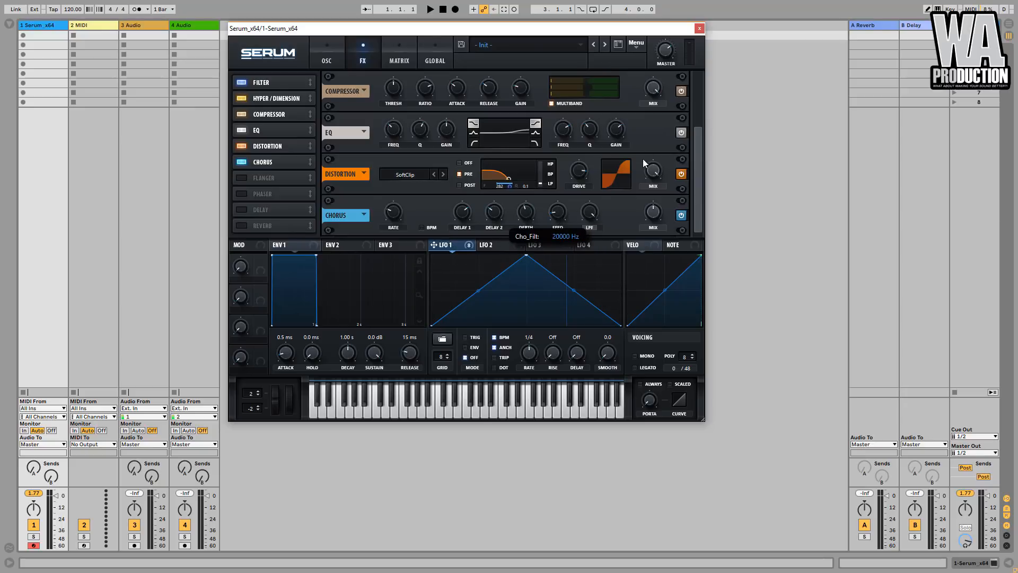
pyautogui.moveTo(652, 211)
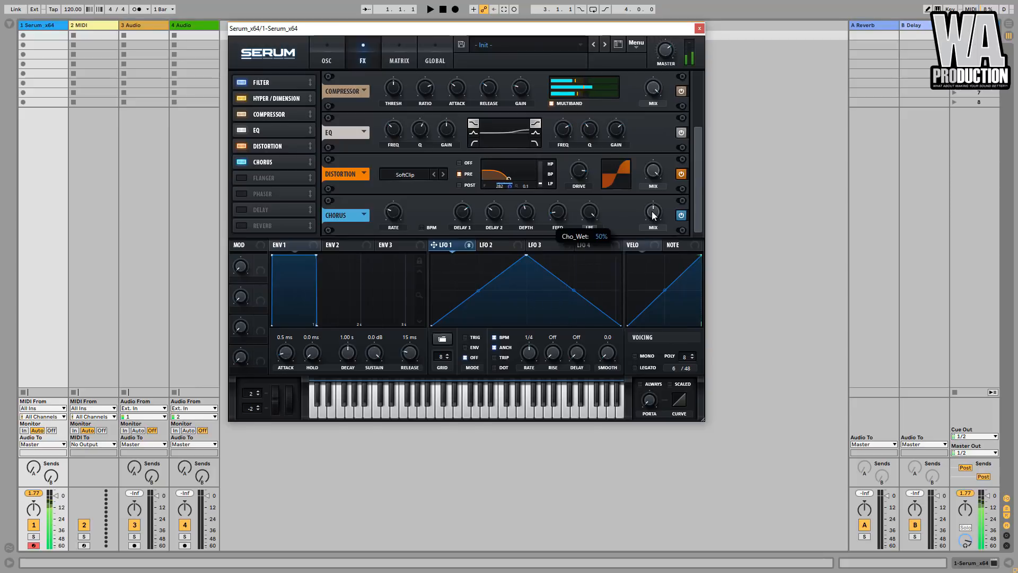
pyautogui.moveTo(651, 211)
pyautogui.mouseDown()
pyautogui.moveTo(654, 247)
pyautogui.moveTo(655, 215)
pyautogui.mouseUp()
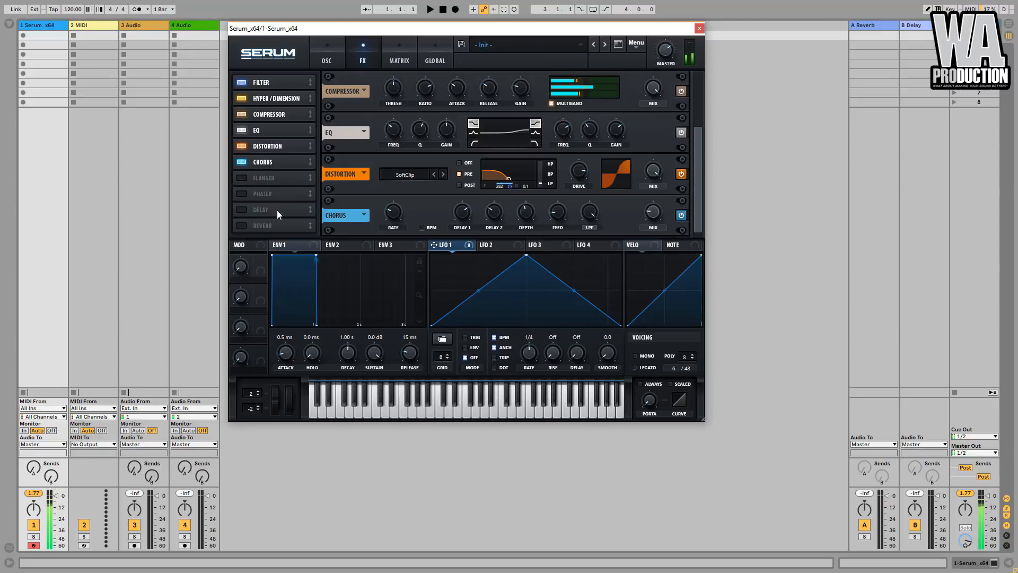
# - Enable the delay after the chorus, load its FAKE_STEREO preset, and link both delay times at 22.08 ms
pyautogui.click(243, 209)
pyautogui.moveTo(243, 208); pyautogui.dragTo(273, 179)
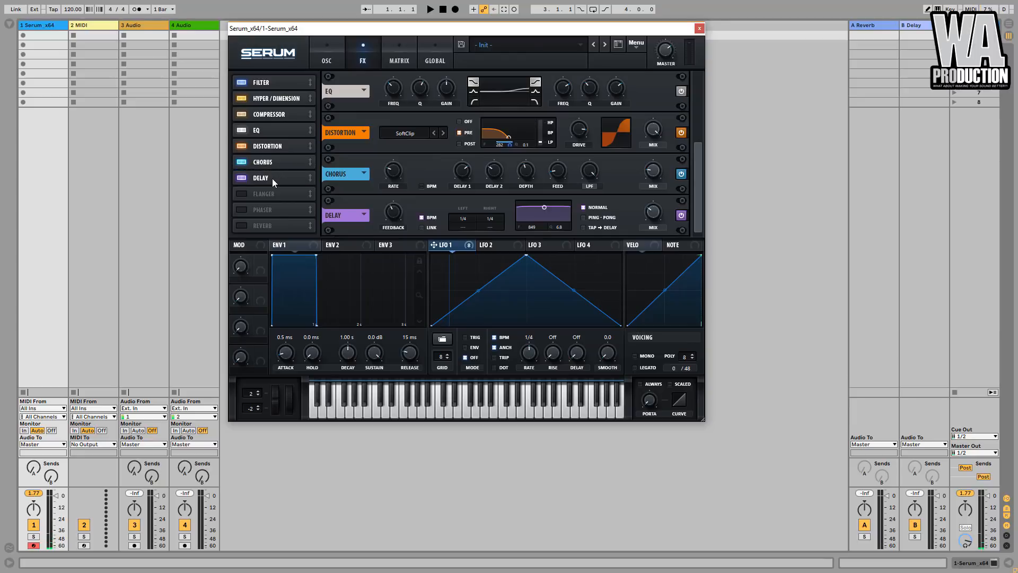
pyautogui.click(364, 216)
pyautogui.click(390, 227)
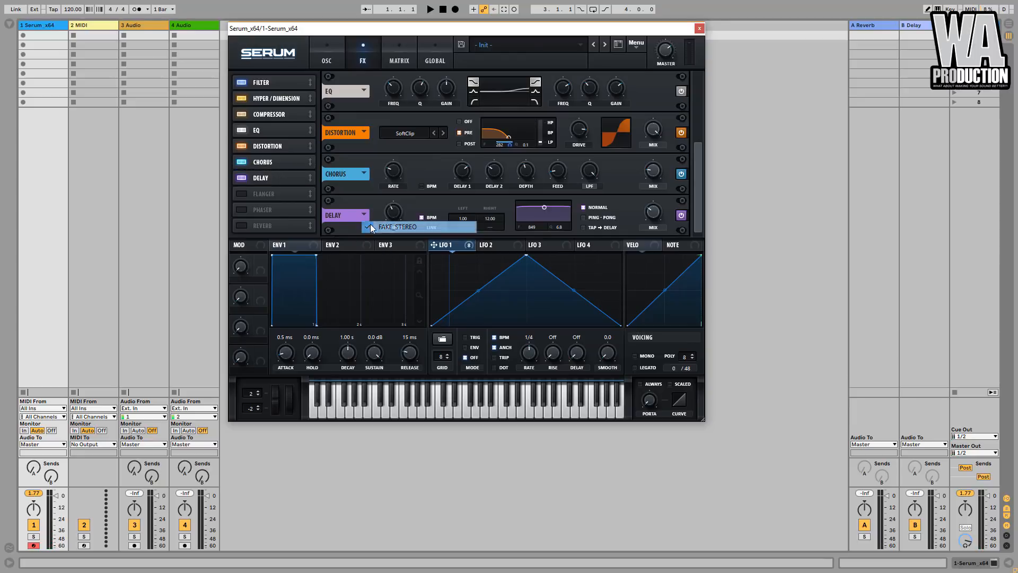
pyautogui.click(422, 227)
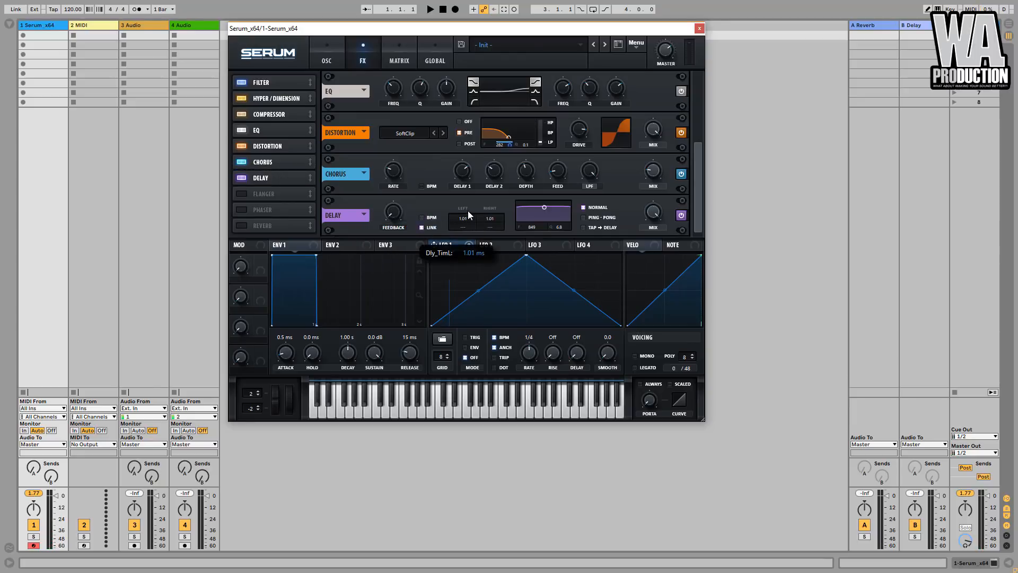
pyautogui.moveTo(472, 193); pyautogui.dragTo(478, 168)
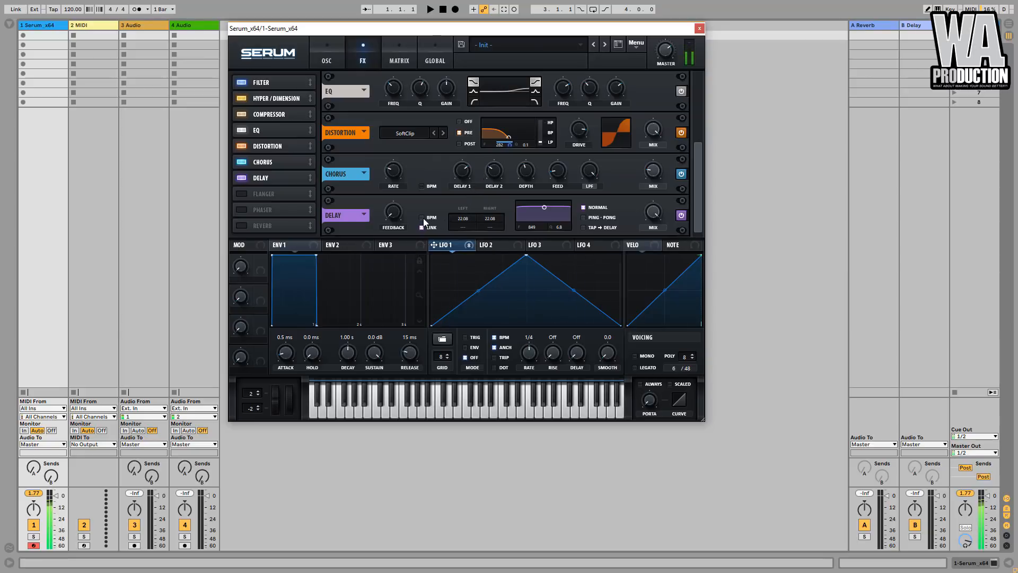
# - Set the delay's feedback to about 51% and fine-tune its linked time to 21.36 ms
pyautogui.moveTo(397, 213); pyautogui.dragTo(396, 196)
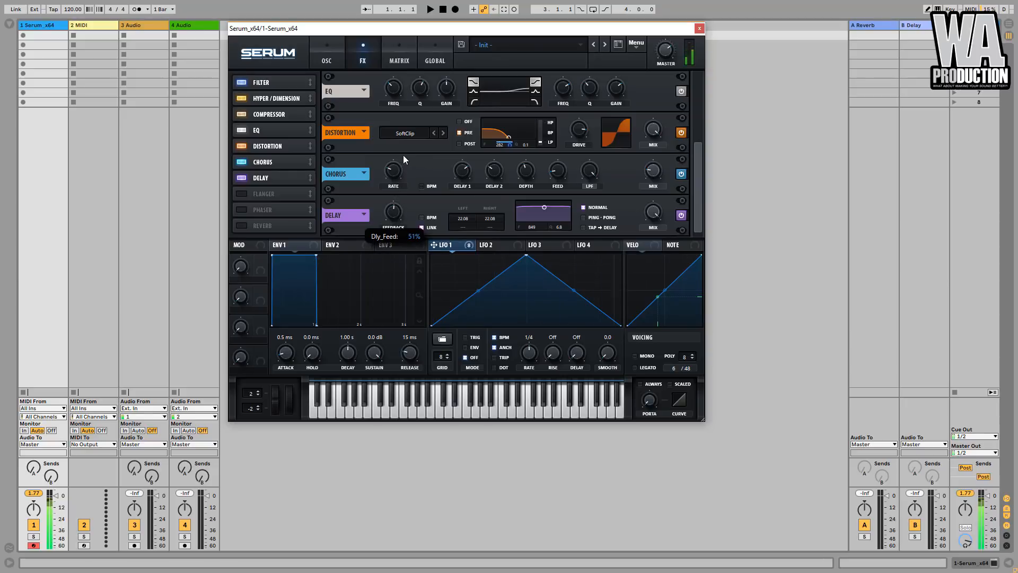
pyautogui.moveTo(403, 159); pyautogui.dragTo(403, 160)
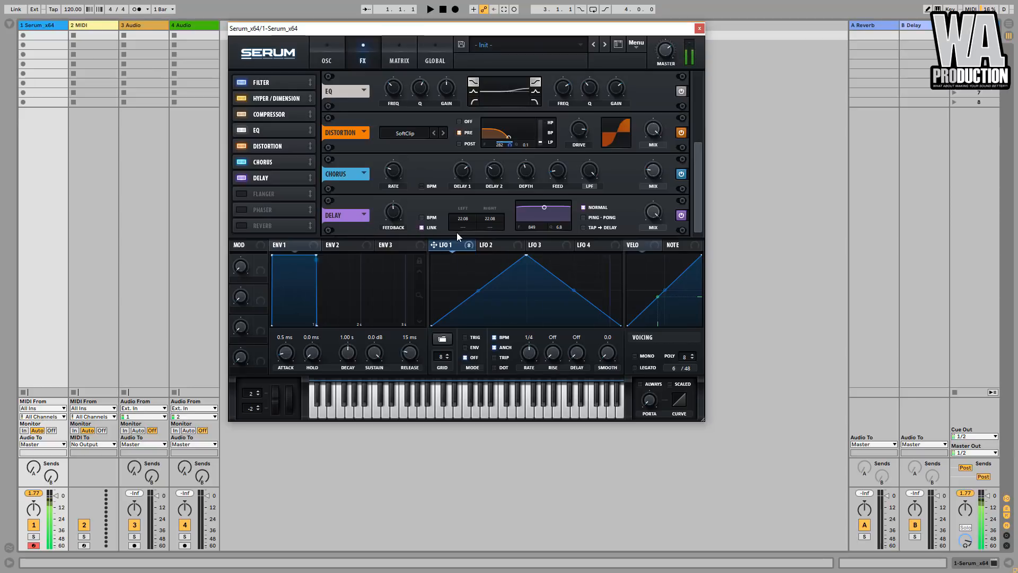
pyautogui.scroll(-3, 466, 218)
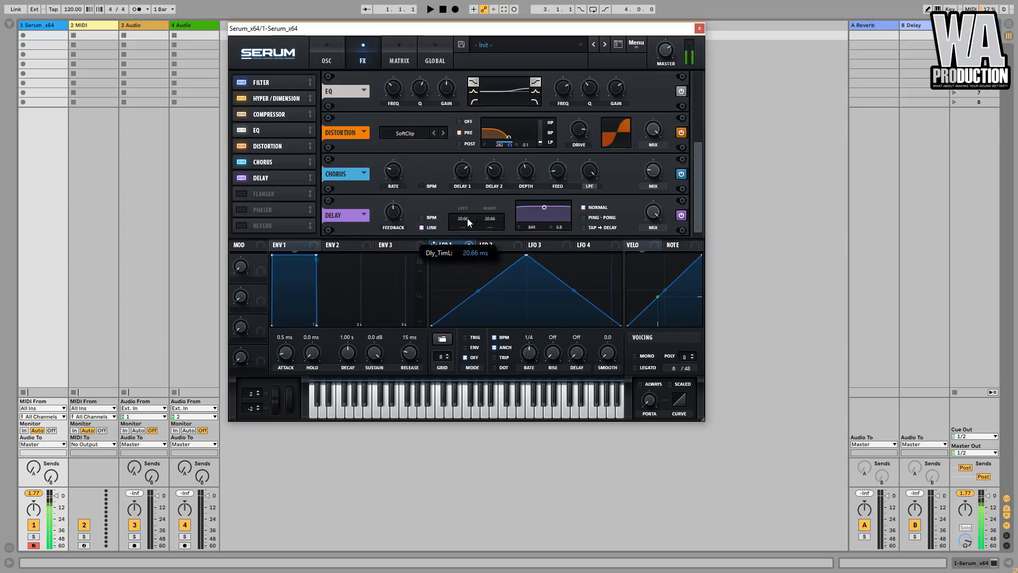
pyautogui.scroll(2, 468, 220)
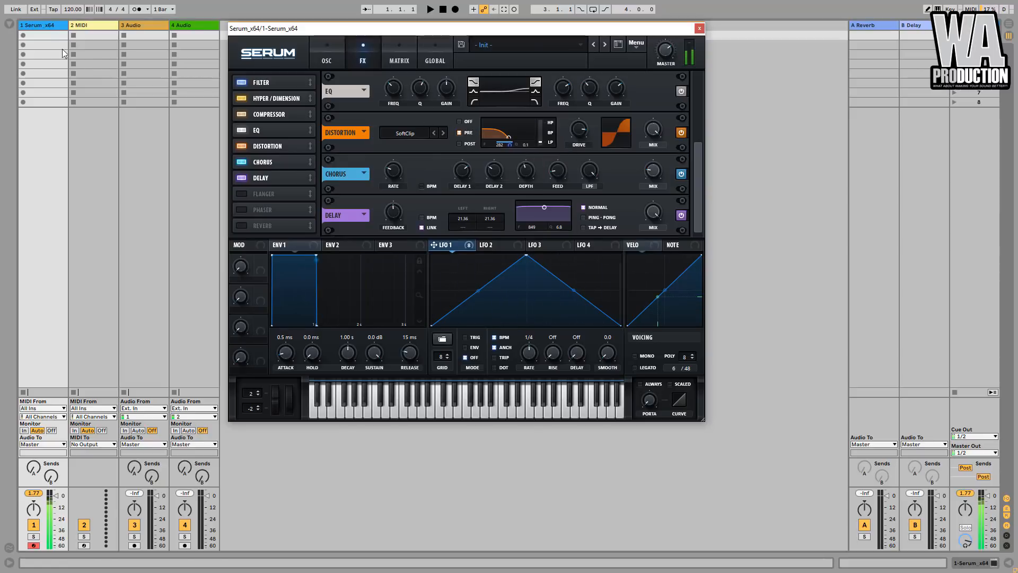
# - In Ableton Live, add a Saturator after Serum on the Serum track, set its drive to 4.57 dB and enable Soft Clip
pyautogui.click(9, 24)
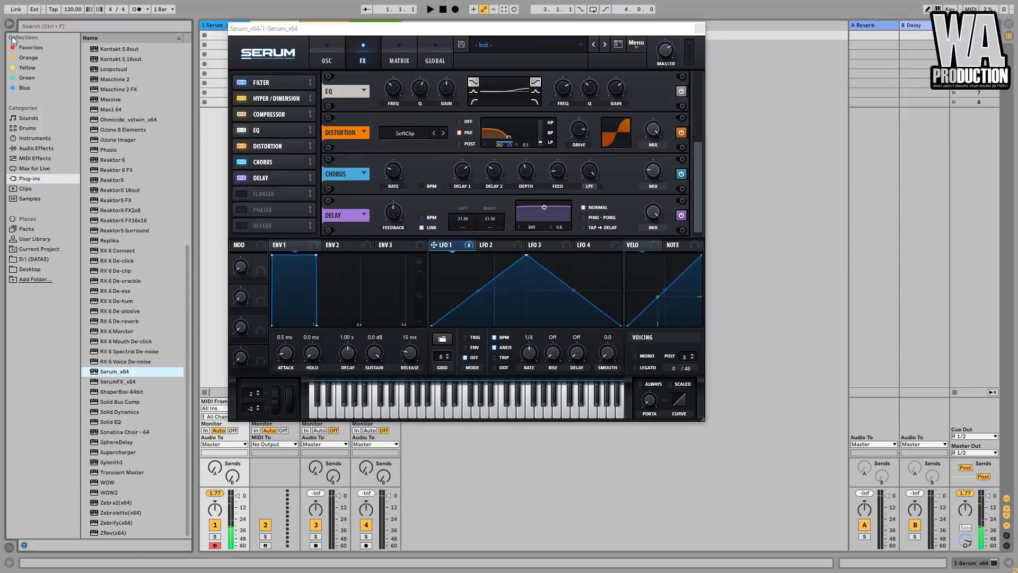
pyautogui.click(45, 148)
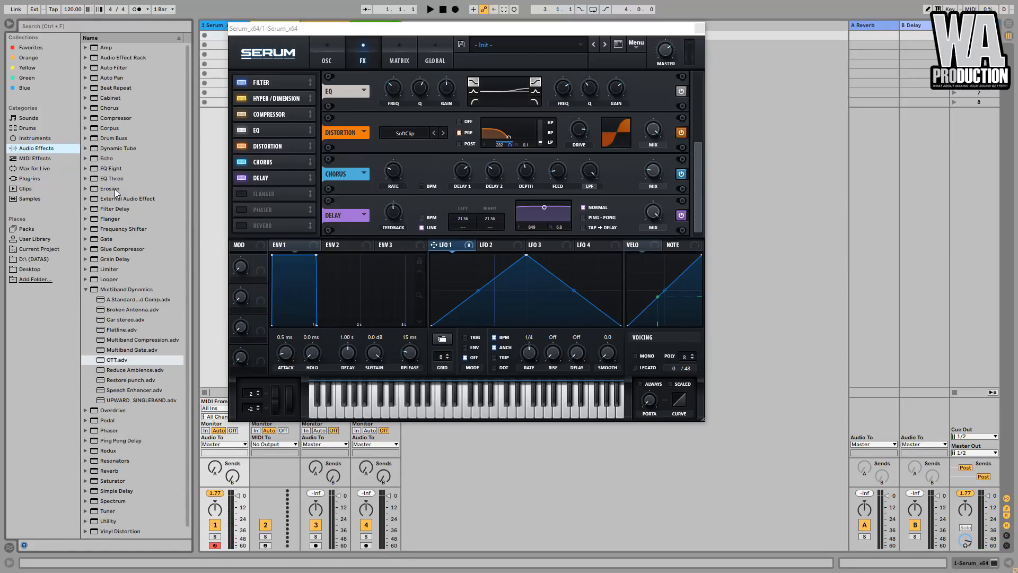
pyautogui.scroll(-1, 112, 284)
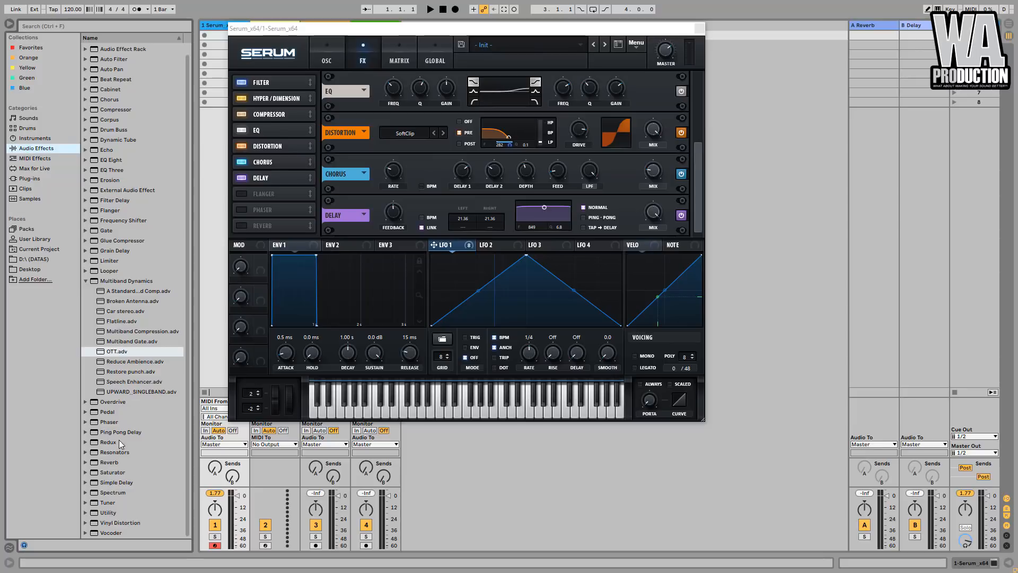
pyautogui.scroll(1, 123, 466)
pyautogui.doubleClick(217, 27)
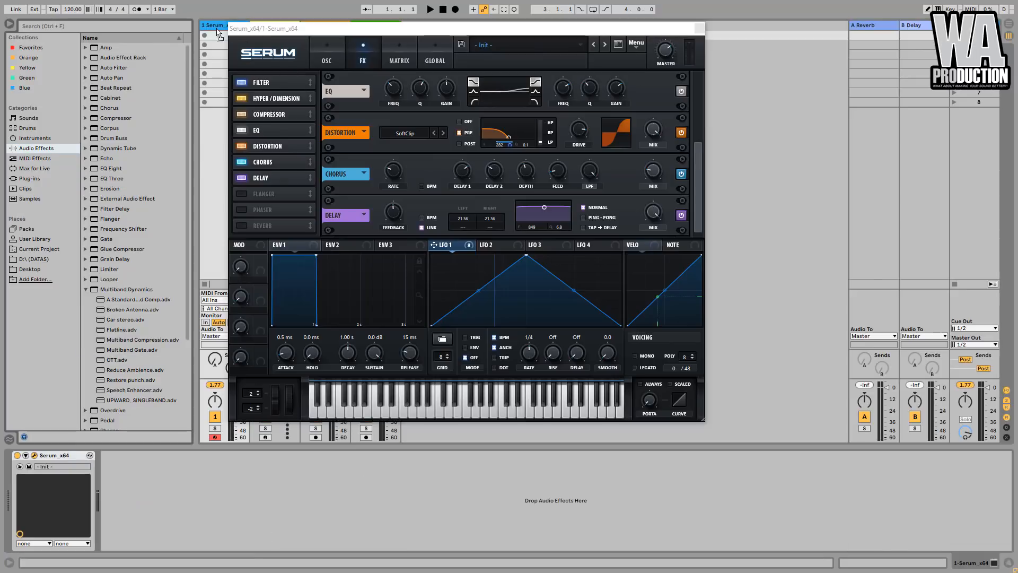
pyautogui.moveTo(114, 480); pyautogui.dragTo(114, 475)
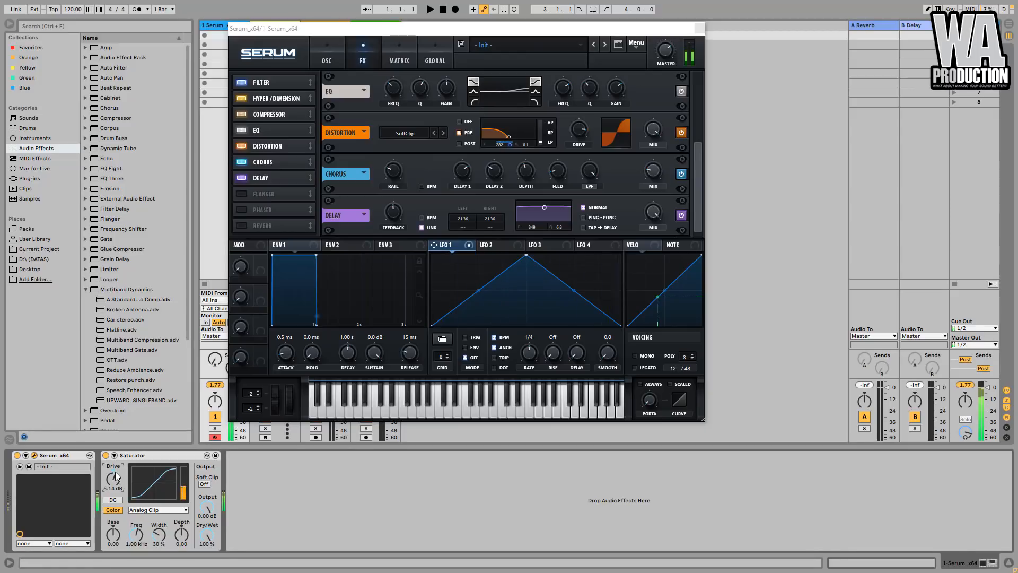
pyautogui.moveTo(113, 479); pyautogui.dragTo(113, 484)
pyautogui.click(204, 483)
# - Add a Phaser after the Saturator and set its frequency to 244 Hz, feedback to 0.62 and envelope amount to 50.8%
pyautogui.scroll(-2, 141, 261)
pyautogui.scroll(2, 141, 261)
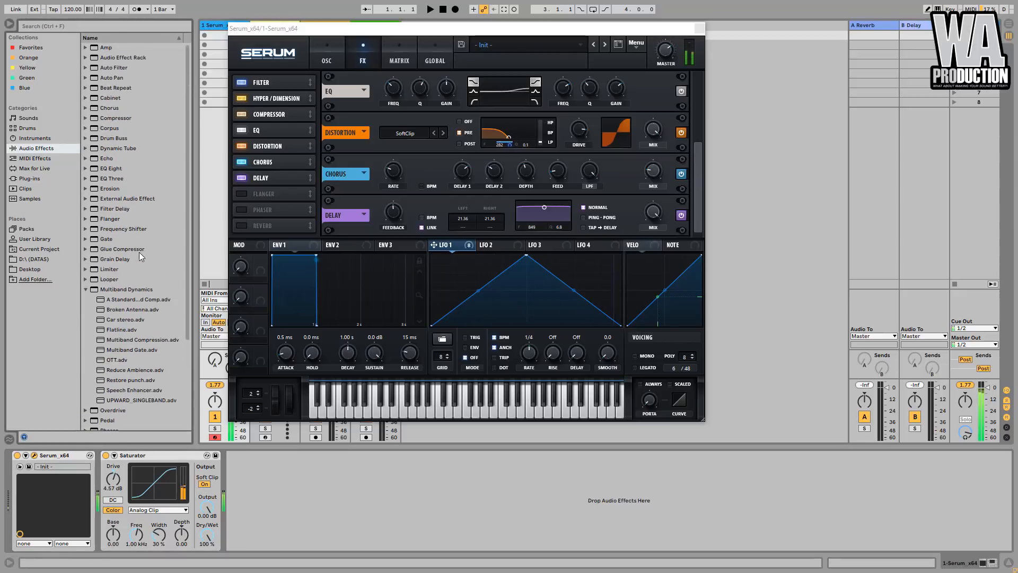
pyautogui.scroll(-4, 141, 297)
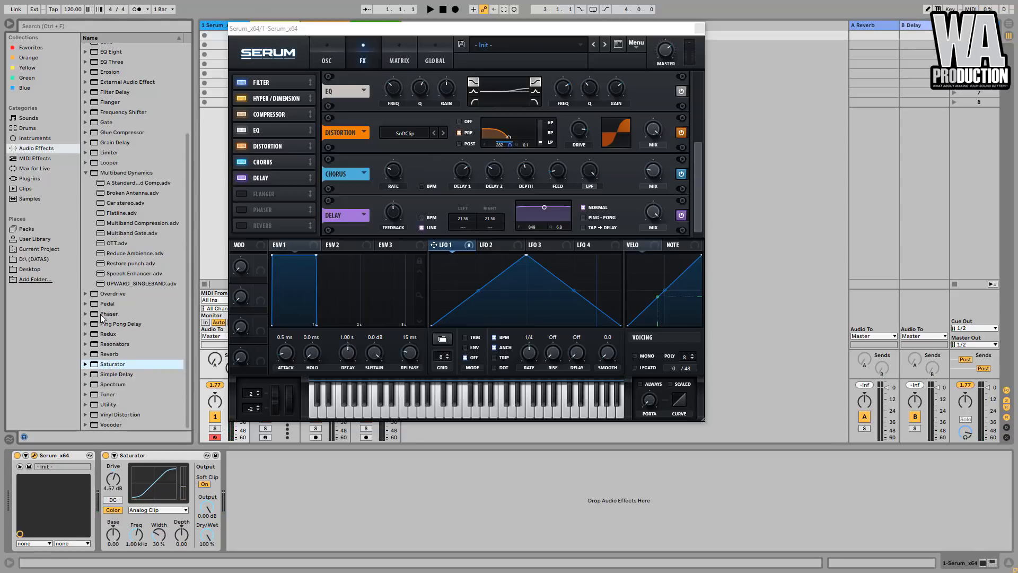
pyautogui.moveTo(102, 318); pyautogui.dragTo(238, 487)
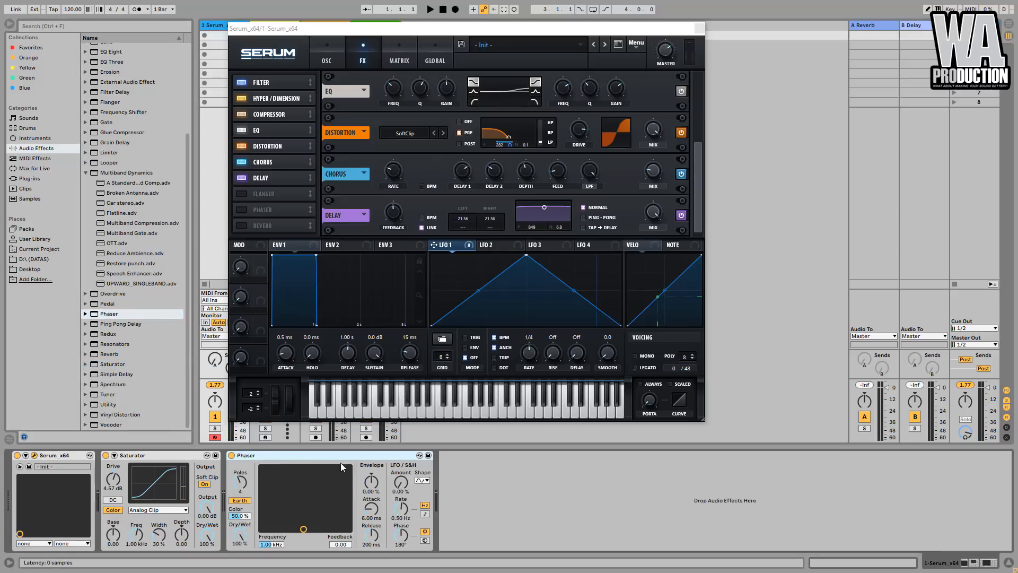
pyautogui.moveTo(336, 501); pyautogui.dragTo(314, 473)
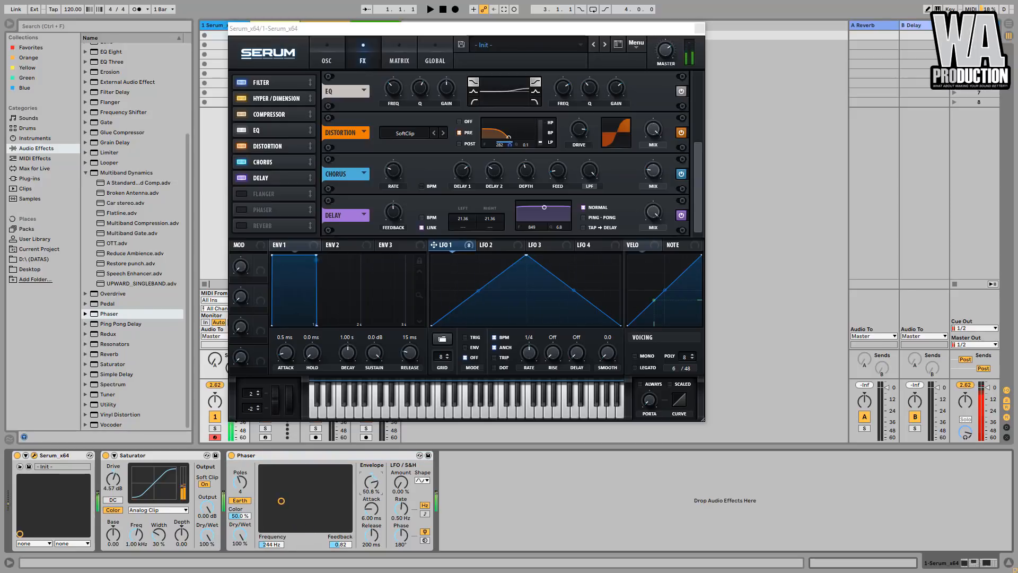
# - Set the Phaser's envelope amount to 54.0%, frequency to 206 Hz, feedback to 0.79 and dry/wet to 61.1%, comparing the sound with it bypassed
pyautogui.moveTo(370, 483); pyautogui.dragTo(370, 481)
pyautogui.moveTo(281, 502); pyautogui.dragTo(273, 496)
pyautogui.moveTo(275, 495); pyautogui.dragTo(279, 504)
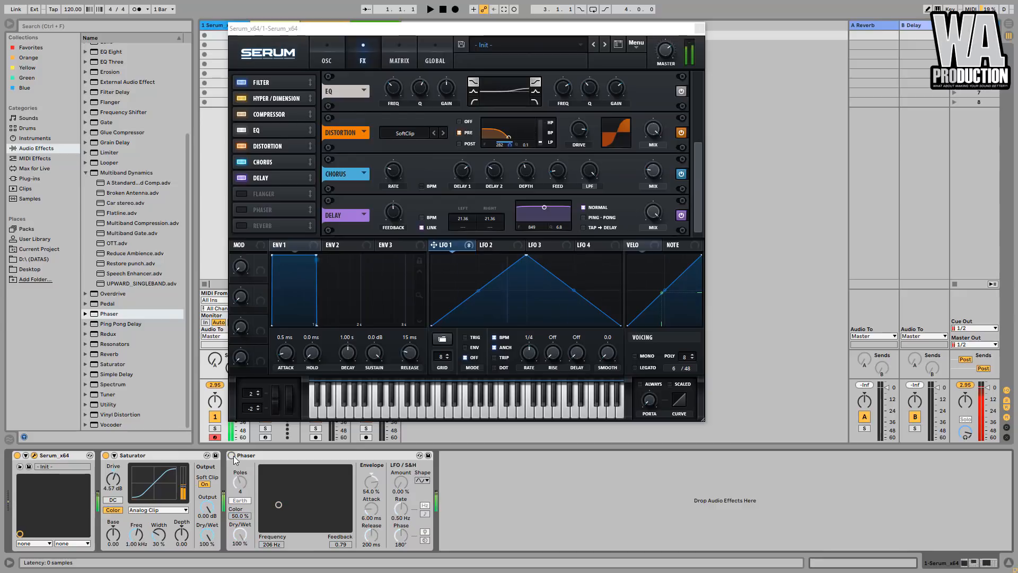
pyautogui.moveTo(240, 534); pyautogui.dragTo(240, 561)
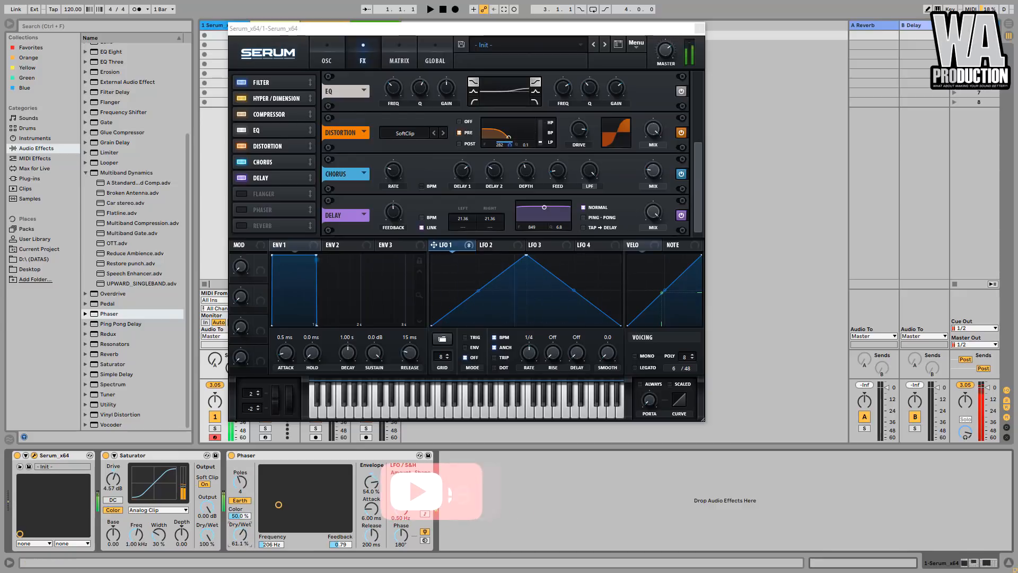
pyautogui.click(231, 455)
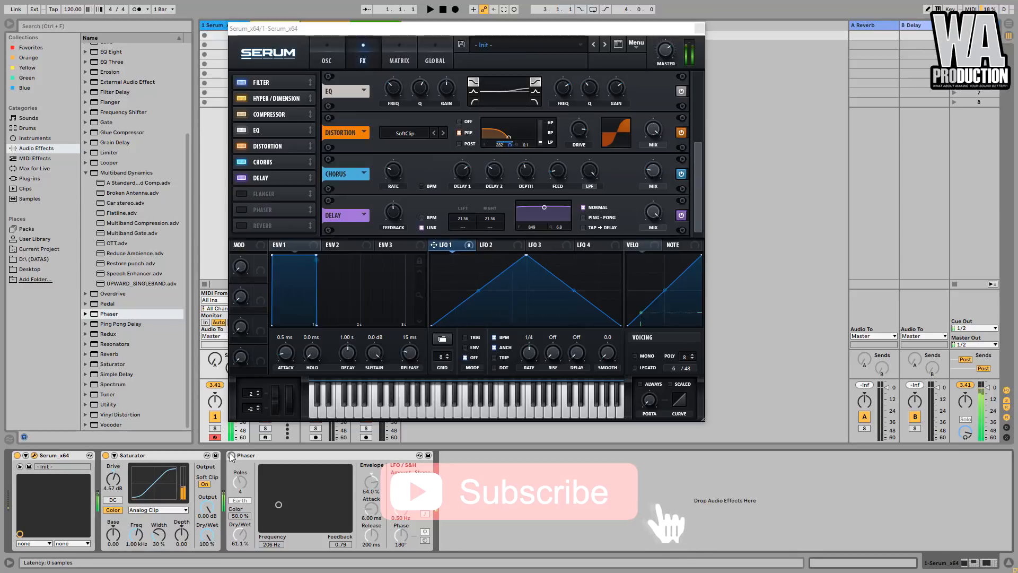
pyautogui.click(231, 455)
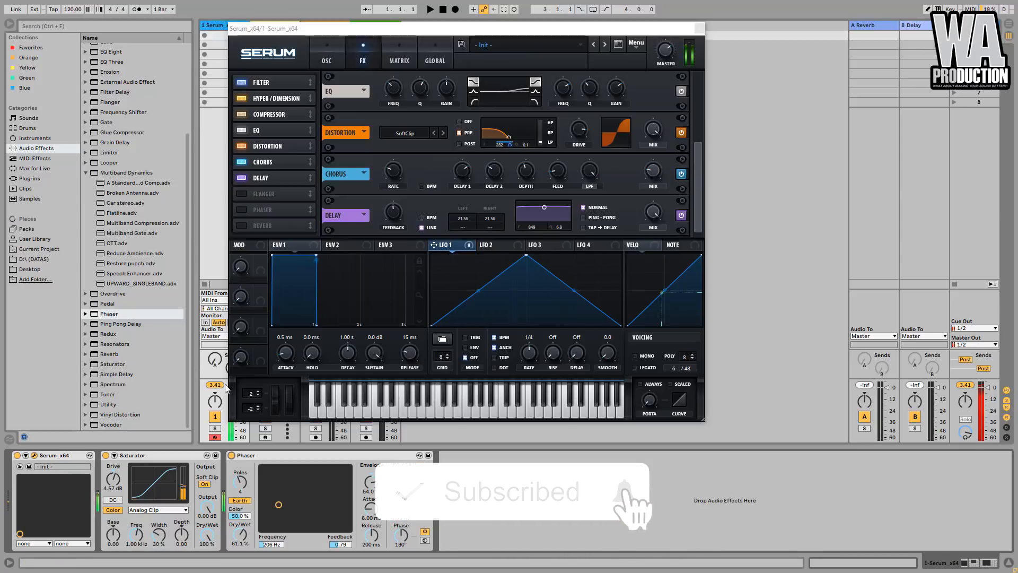
# - Add the Multiband Dynamics OTT preset after the Phaser on the Serum track
pyautogui.scroll(5, 128, 190)
pyautogui.click(116, 360)
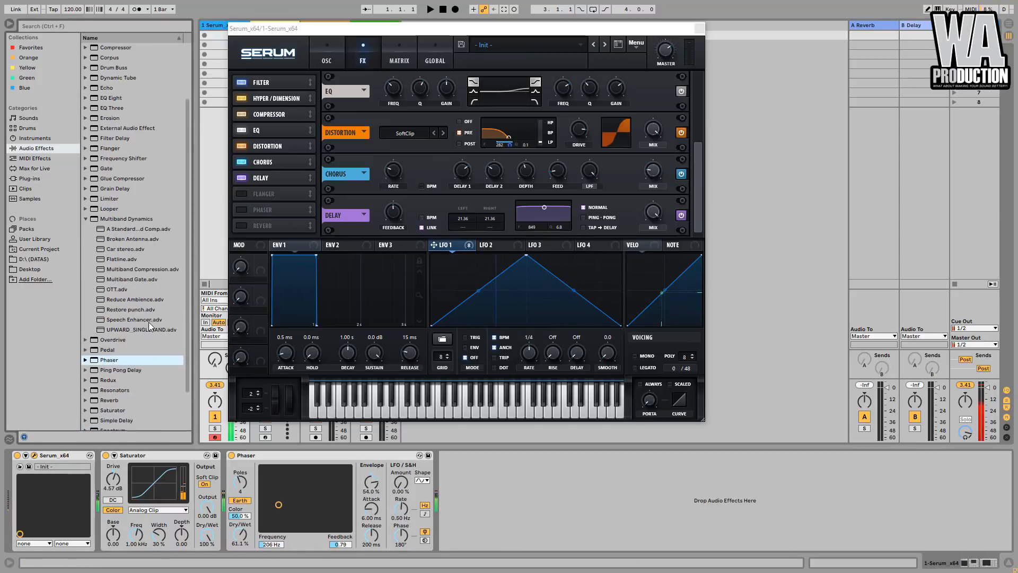
pyautogui.scroll(-3, 123, 294)
pyautogui.moveTo(527, 517); pyautogui.dragTo(506, 489)
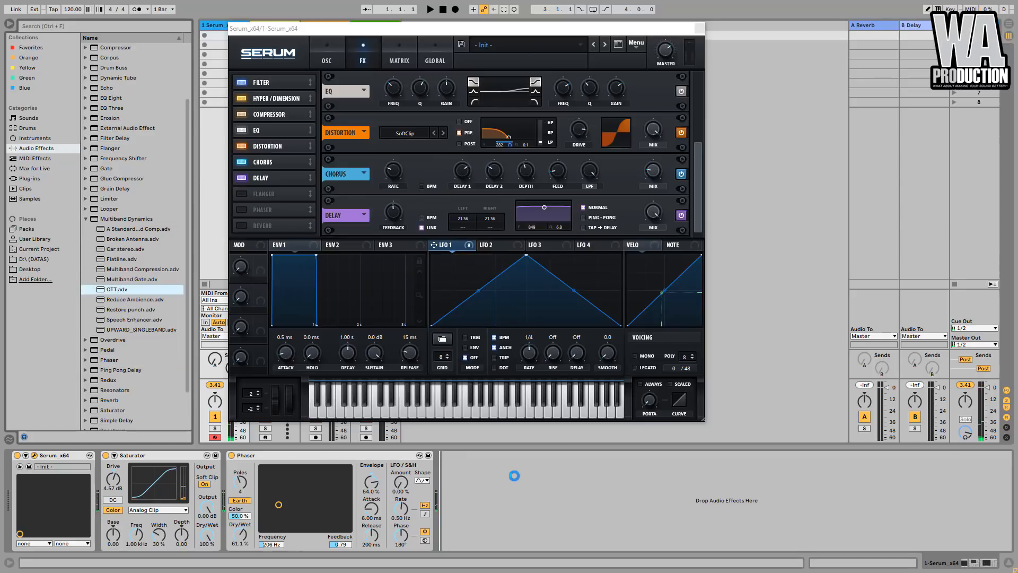
# - Set OTT's overall output to 5.90 dB, its mid-band output to 8.70 dB and its amount to 67%
pyautogui.moveTo(679, 508); pyautogui.dragTo(684, 484)
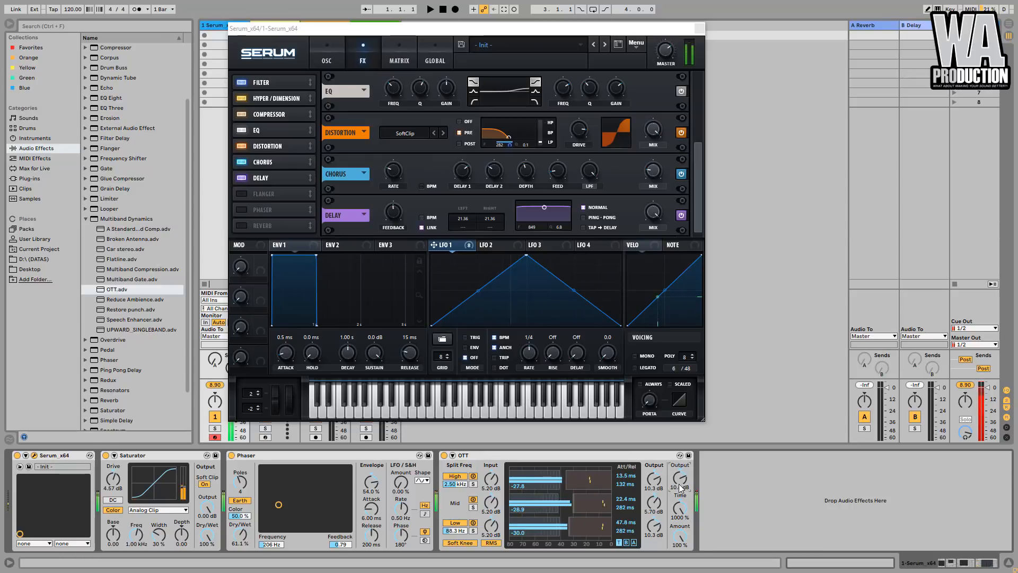
pyautogui.moveTo(652, 505); pyautogui.dragTo(652, 498)
pyautogui.moveTo(653, 502); pyautogui.dragTo(682, 502)
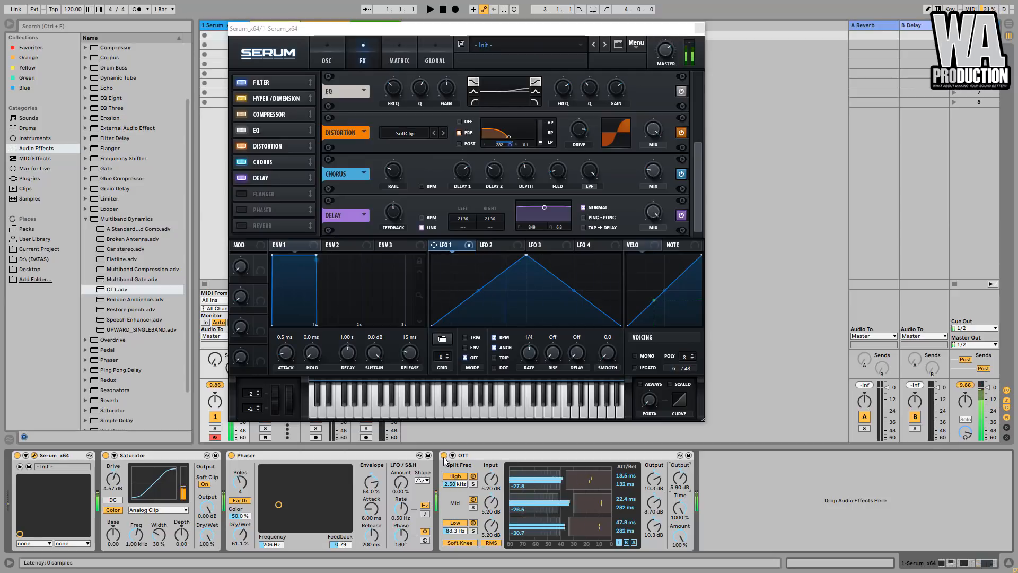
pyautogui.moveTo(680, 537); pyautogui.dragTo(680, 555)
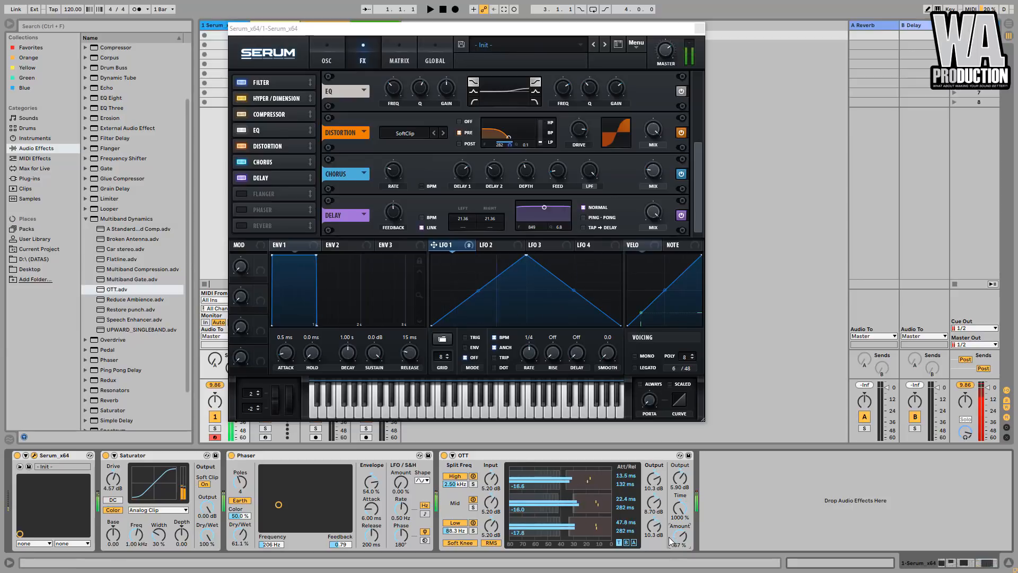
# - Add a second Saturator after OTT with its drive at 2.86 dB and Soft Clip enabled
pyautogui.scroll(-4, 131, 340)
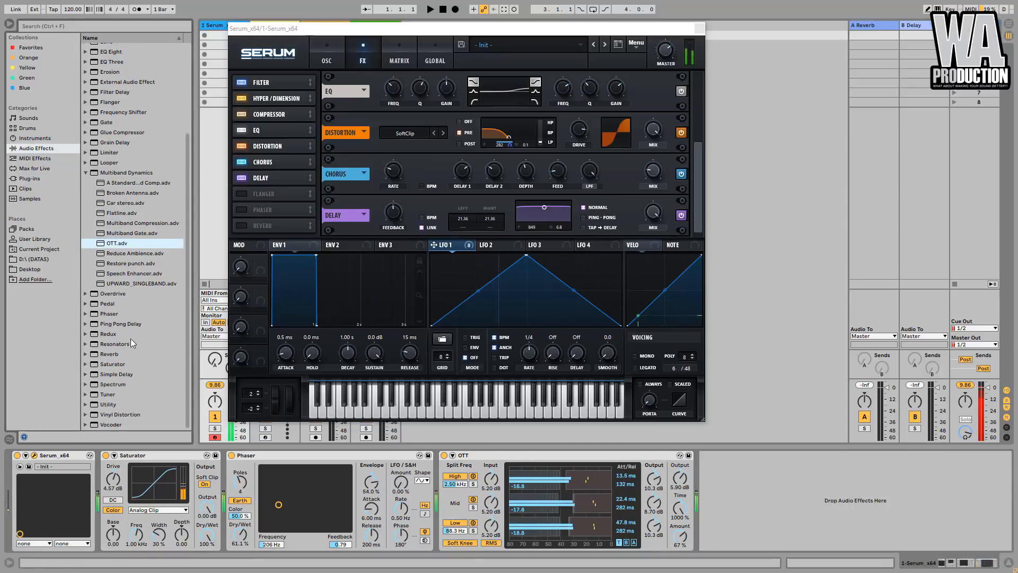
pyautogui.click(110, 364)
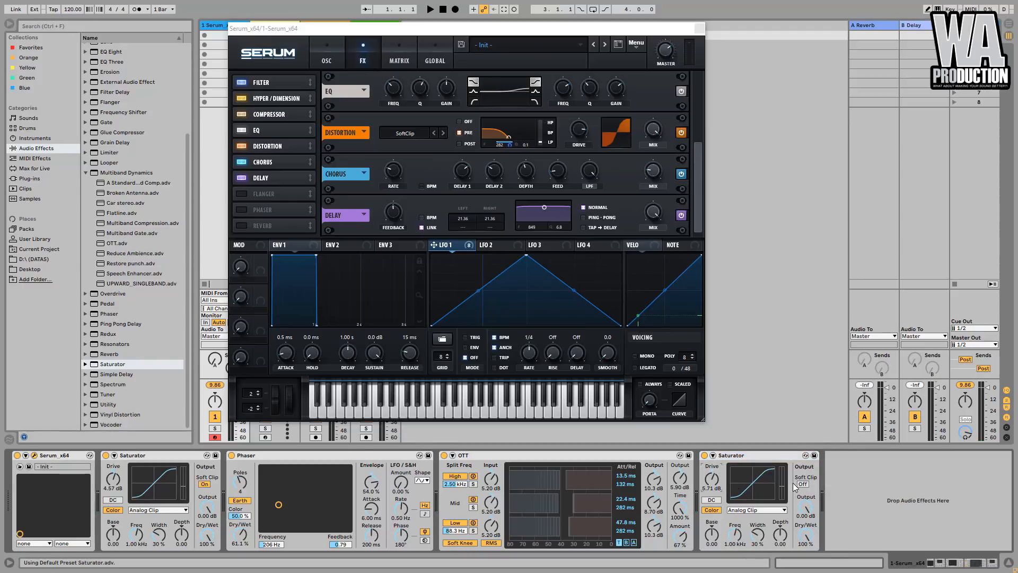
pyautogui.click(799, 484)
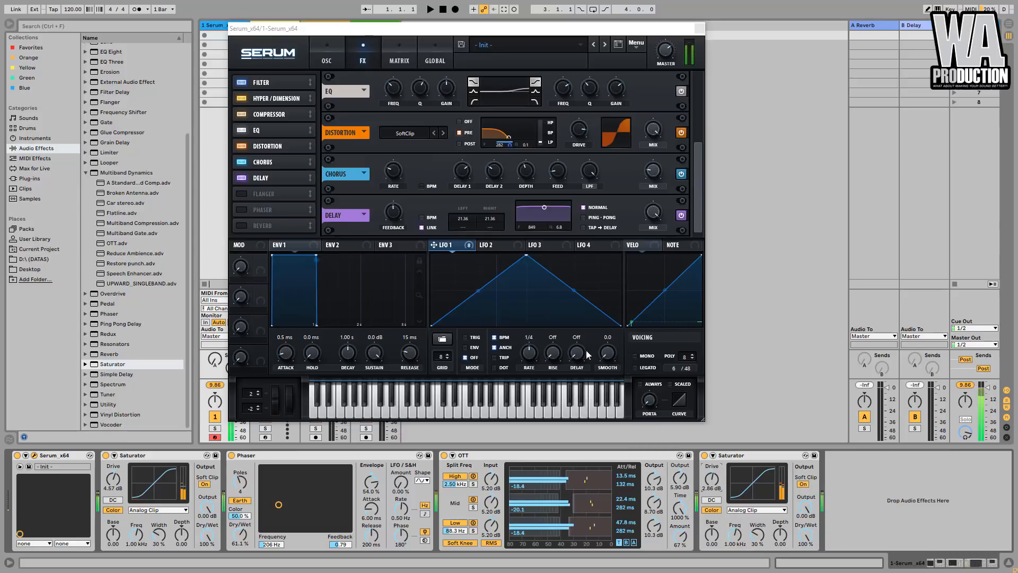
# - Move LFO 1's peak early in the cycle, bow both slopes outward, and use Trig mode with a 1/8 rate
pyautogui.moveTo(528, 351); pyautogui.dragTo(531, 348)
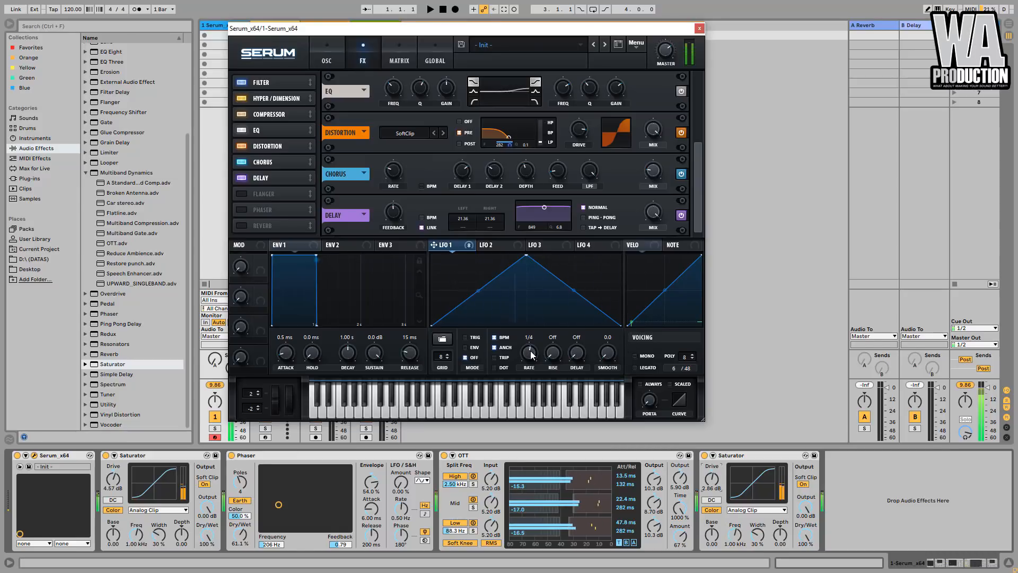
pyautogui.moveTo(533, 349); pyautogui.dragTo(535, 352)
pyautogui.moveTo(527, 257); pyautogui.dragTo(469, 255)
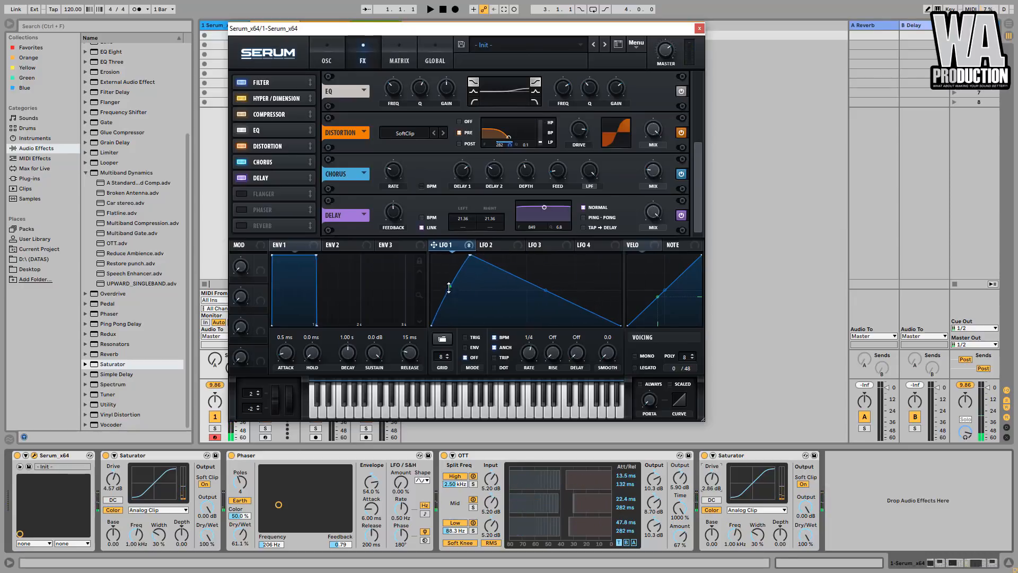
pyautogui.moveTo(547, 291); pyautogui.dragTo(548, 284)
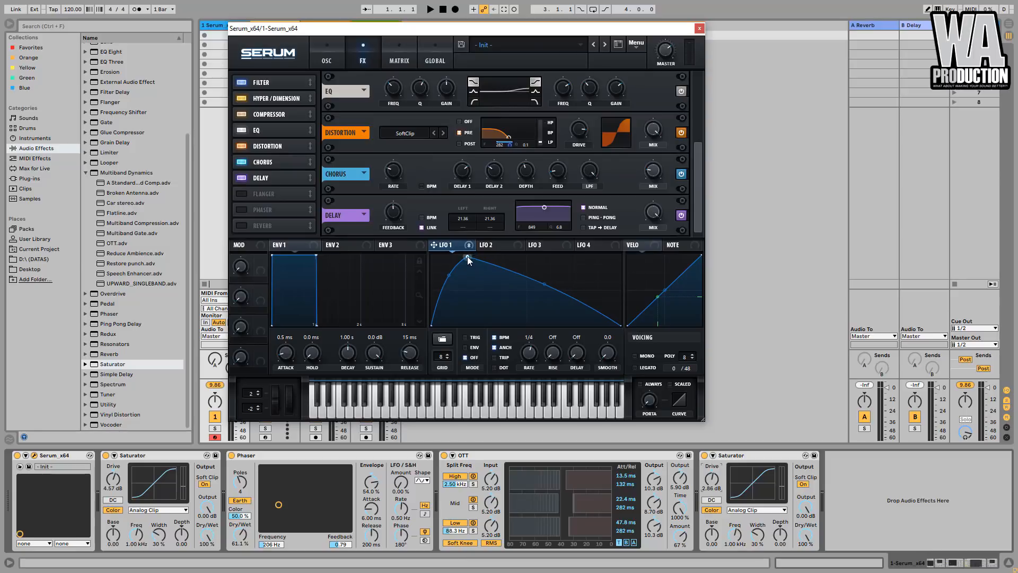
pyautogui.moveTo(468, 255); pyautogui.dragTo(464, 252)
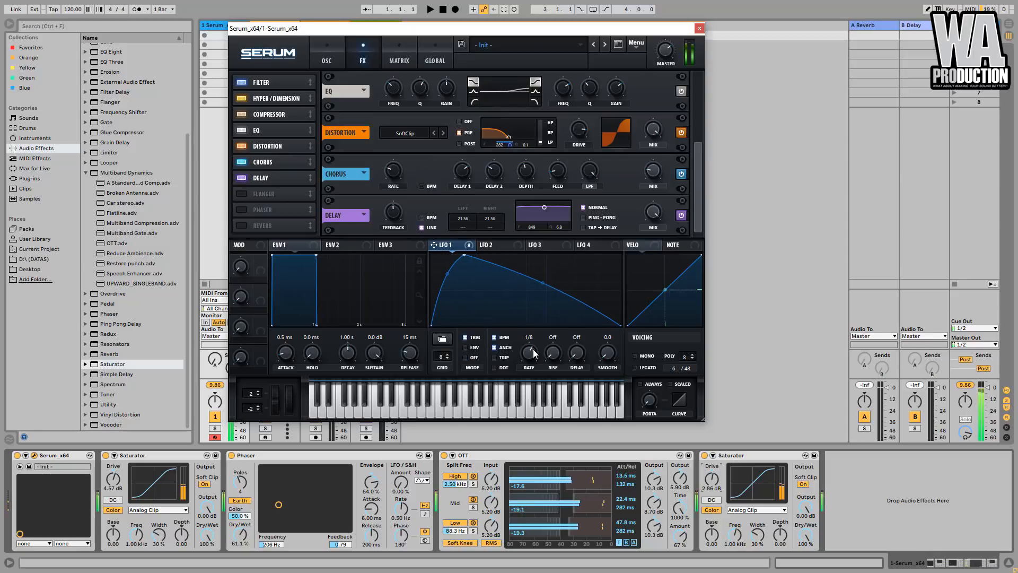
# - Move LFO 1's peak to the very start for a purely falling curve at a 1/4 rate, and audition Serum's delay
pyautogui.moveTo(533, 351); pyautogui.dragTo(533, 354)
pyautogui.moveTo(465, 255); pyautogui.dragTo(418, 243)
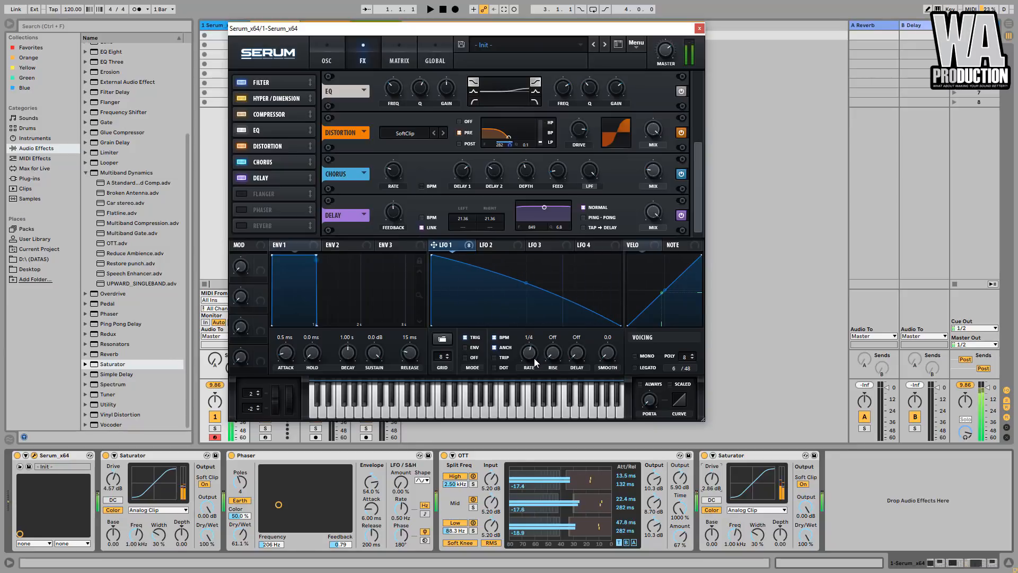
pyautogui.moveTo(533, 358); pyautogui.dragTo(535, 359)
pyautogui.click(680, 215)
pyautogui.moveTo(399, 208); pyautogui.dragTo(405, 227)
# - Insert an EQ Eight between the Phaser and OTT and boost band 4 by 5.33 dB at 12.6 kHz
pyautogui.scroll(4, 92, 159)
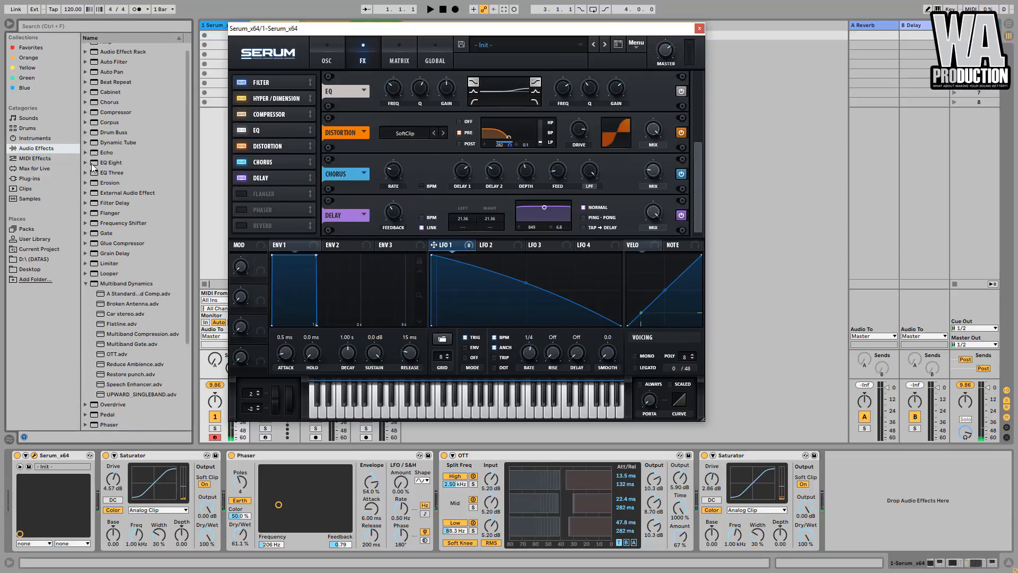
pyautogui.moveTo(97, 167); pyautogui.dragTo(491, 484)
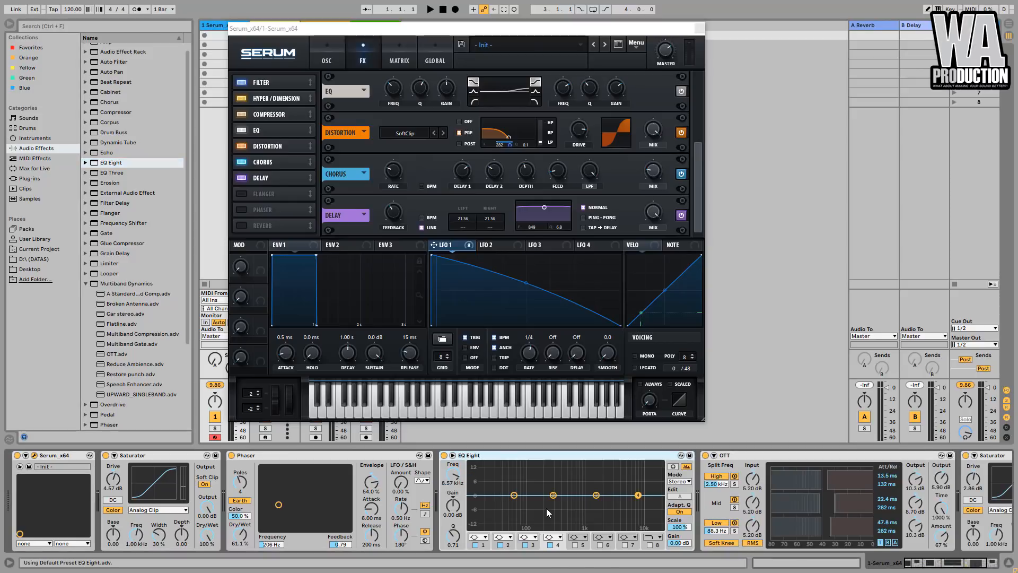
pyautogui.moveTo(638, 494); pyautogui.dragTo(647, 483)
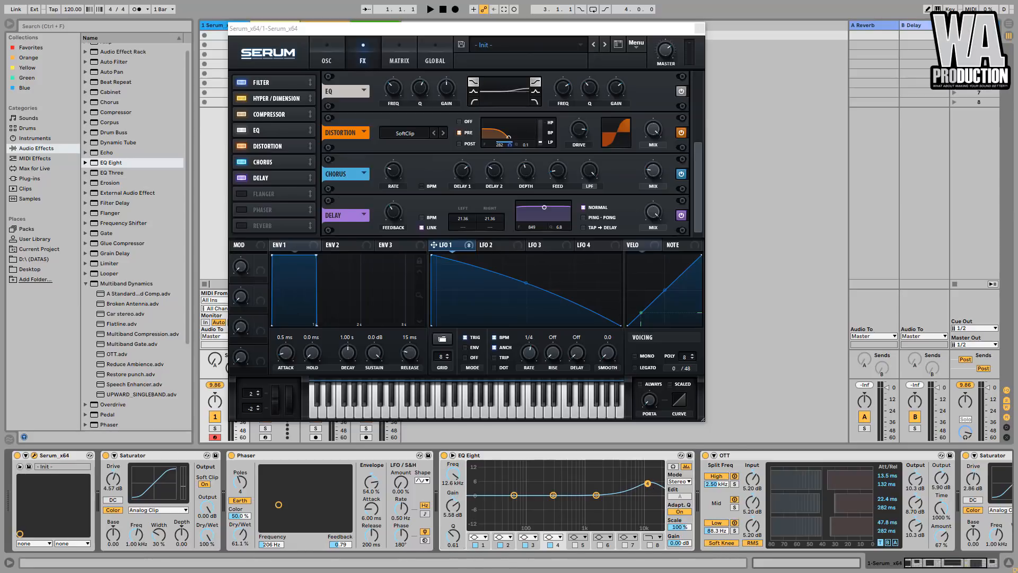
pyautogui.moveTo(647, 482); pyautogui.dragTo(647, 484)
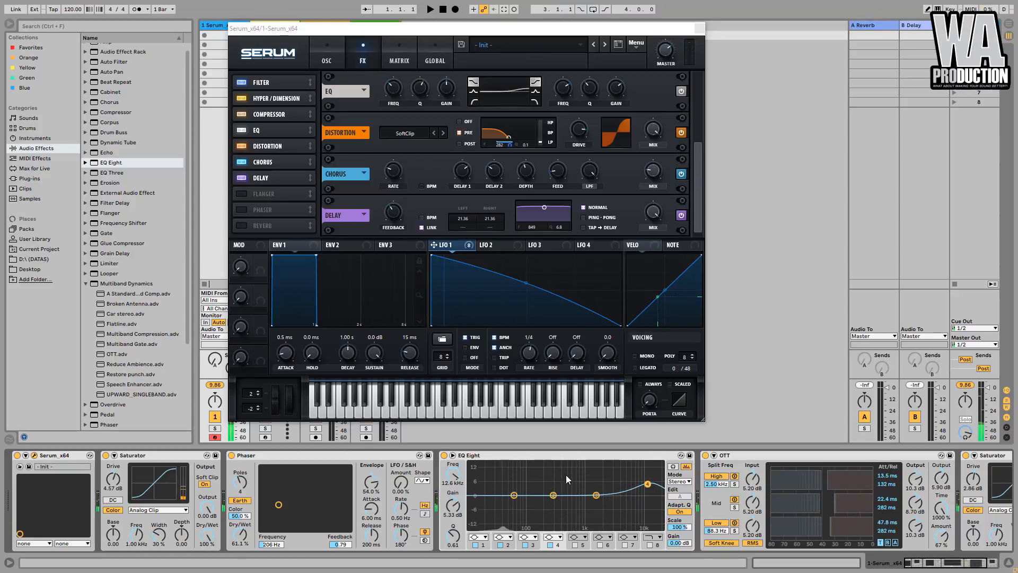
# - Boost EQ Eight's band 2 by 10.8 dB at 290 Hz with a Q of 1.14
pyautogui.moveTo(553, 495); pyautogui.dragTo(560, 468)
pyautogui.moveTo(457, 531); pyautogui.dragTo(457, 520)
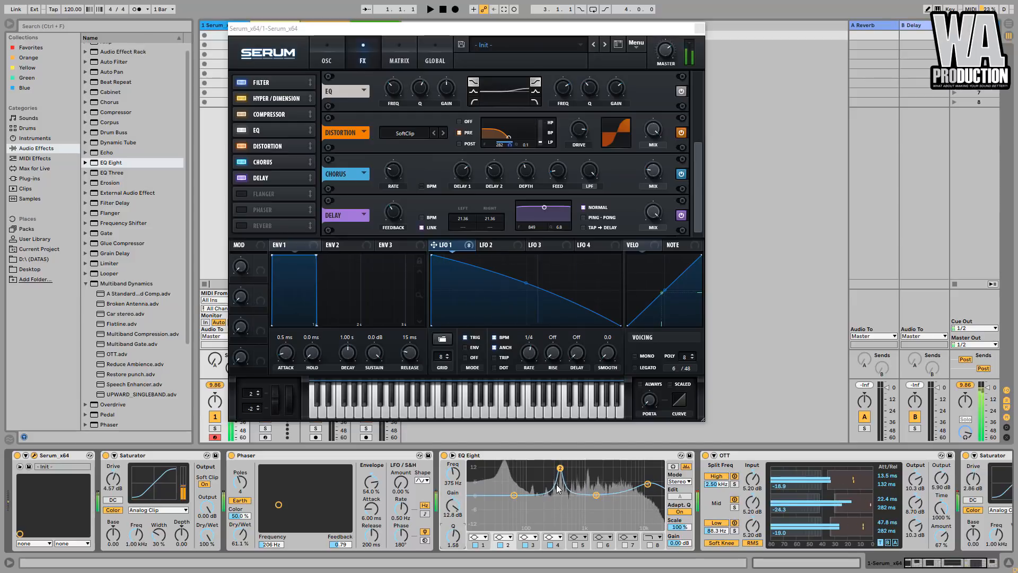
pyautogui.moveTo(560, 468); pyautogui.dragTo(554, 468)
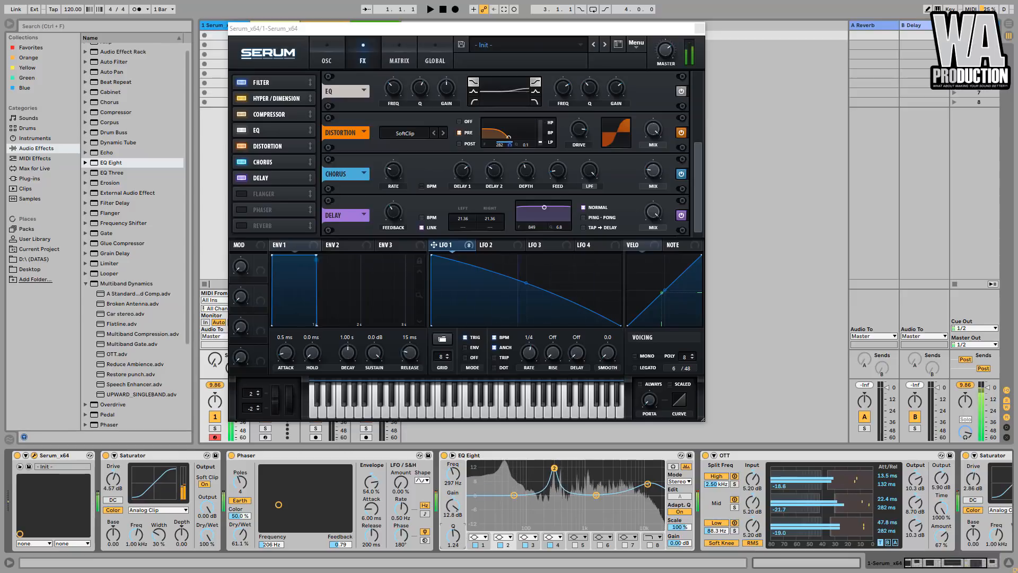
pyautogui.moveTo(454, 534); pyautogui.dragTo(454, 540)
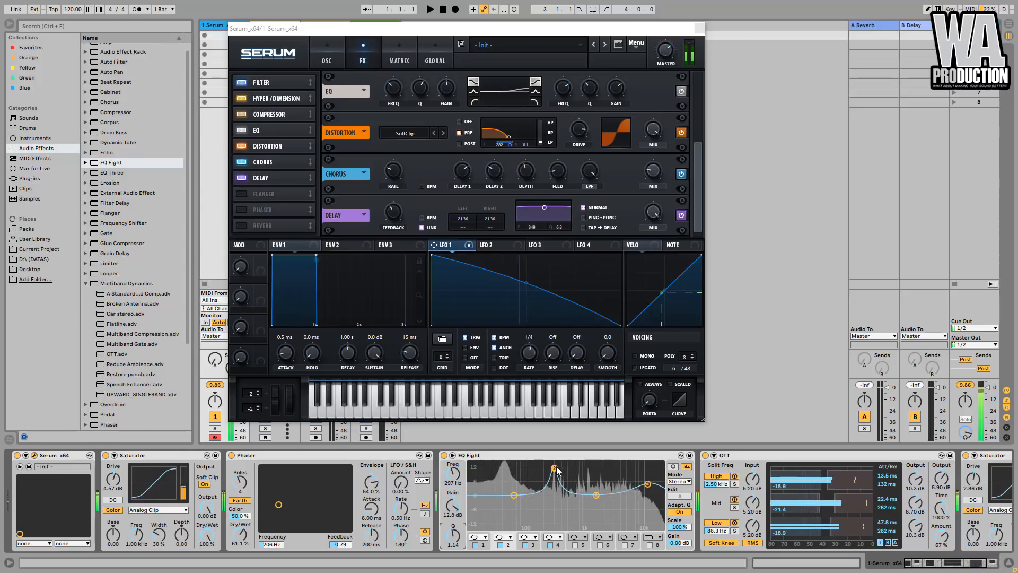
pyautogui.moveTo(554, 468); pyautogui.dragTo(554, 472)
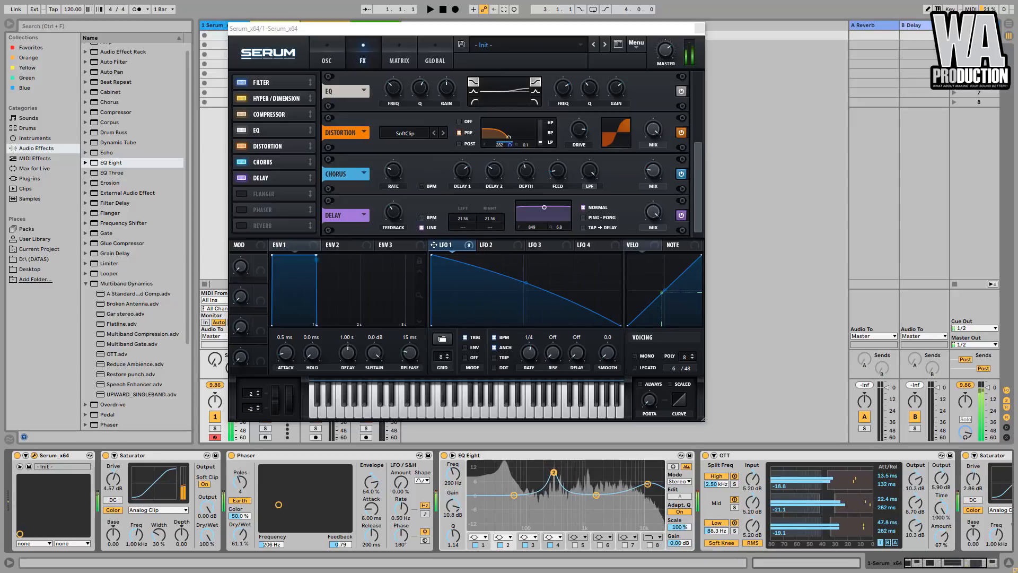
# - Compare the sound with EQ Eight bypassed, and refine band 2 to 297 Hz, 7.81 dB gain and a Q of 2.11
pyautogui.click(443, 455)
pyautogui.click(444, 455)
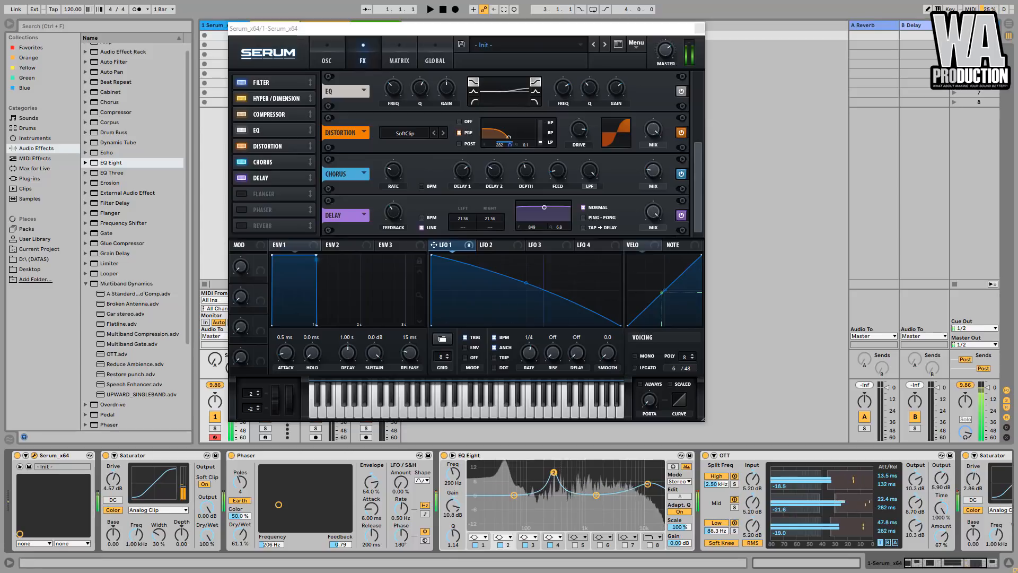
pyautogui.moveTo(453, 533); pyautogui.dragTo(454, 520)
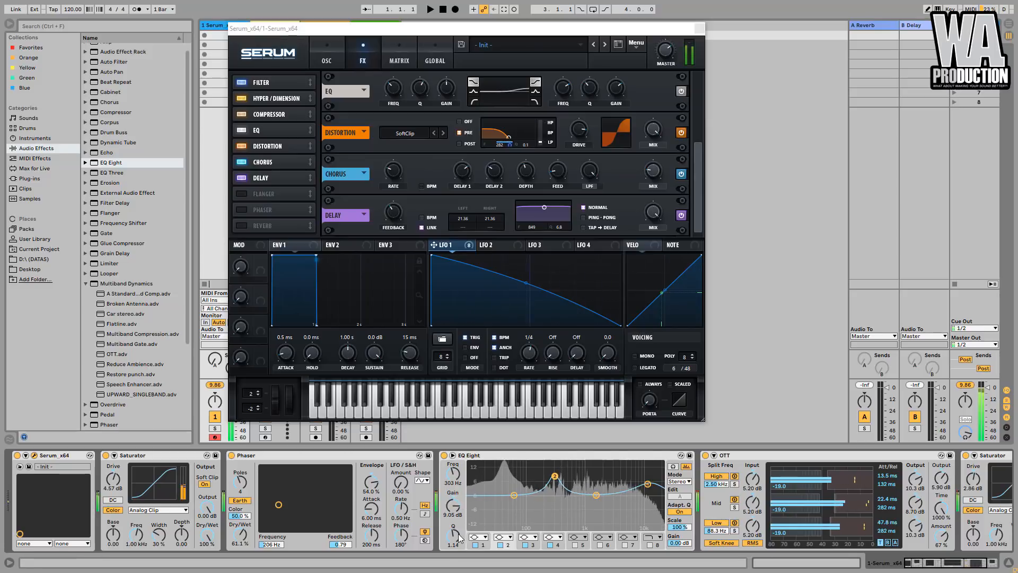
pyautogui.moveTo(556, 476); pyautogui.dragTo(554, 479)
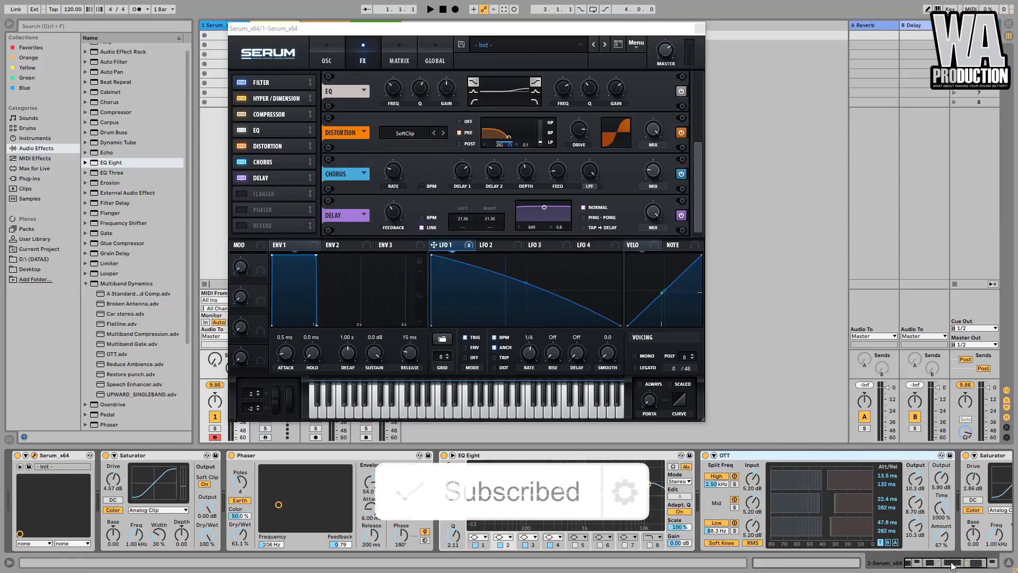
# - Try EQ Eight after OTT to compare the sound, and return it to its place between the Phaser and OTT
pyautogui.moveTo(959, 564)
pyautogui.mouseDown()
pyautogui.moveTo(971, 565)
pyautogui.moveTo(946, 565)
pyautogui.mouseUp()
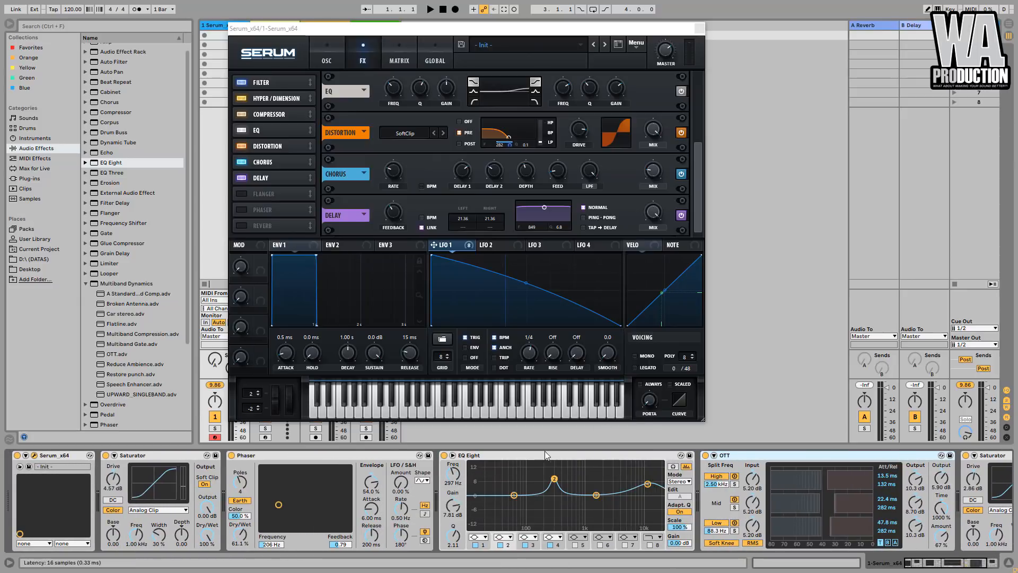
pyautogui.moveTo(665, 469); pyautogui.dragTo(941, 494)
pyautogui.click(947, 567)
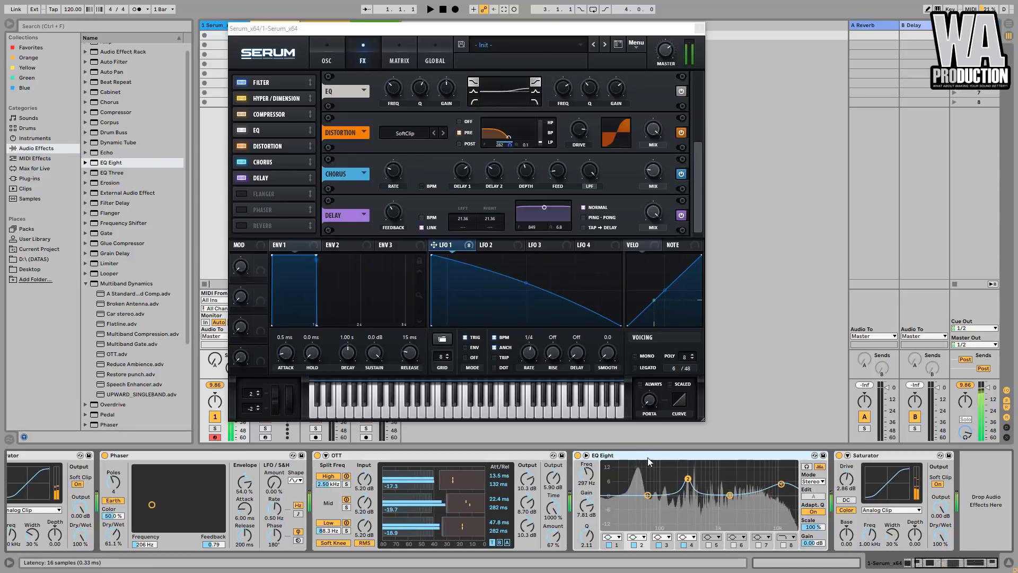
pyautogui.moveTo(608, 456); pyautogui.dragTo(319, 479)
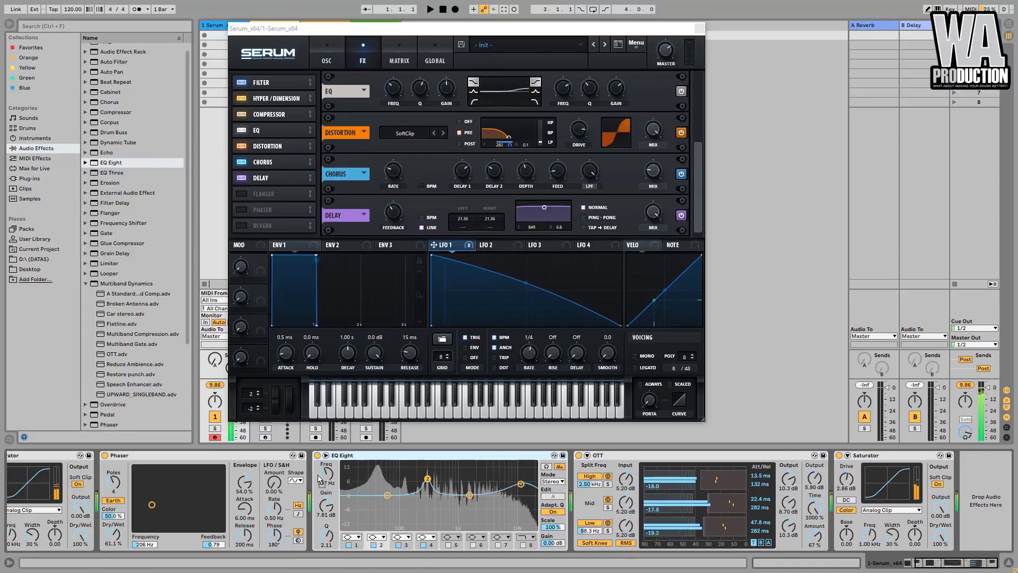